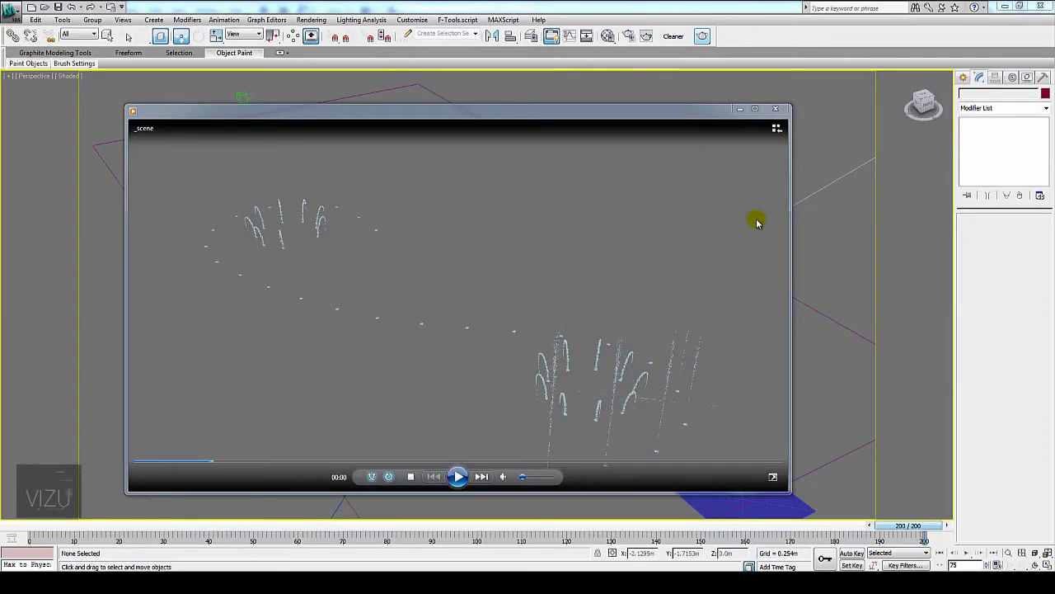
Close the finished-fountain preview and bring up a new empty Untitled scene
{"action": "left_click", "coordinate": [776, 111]}
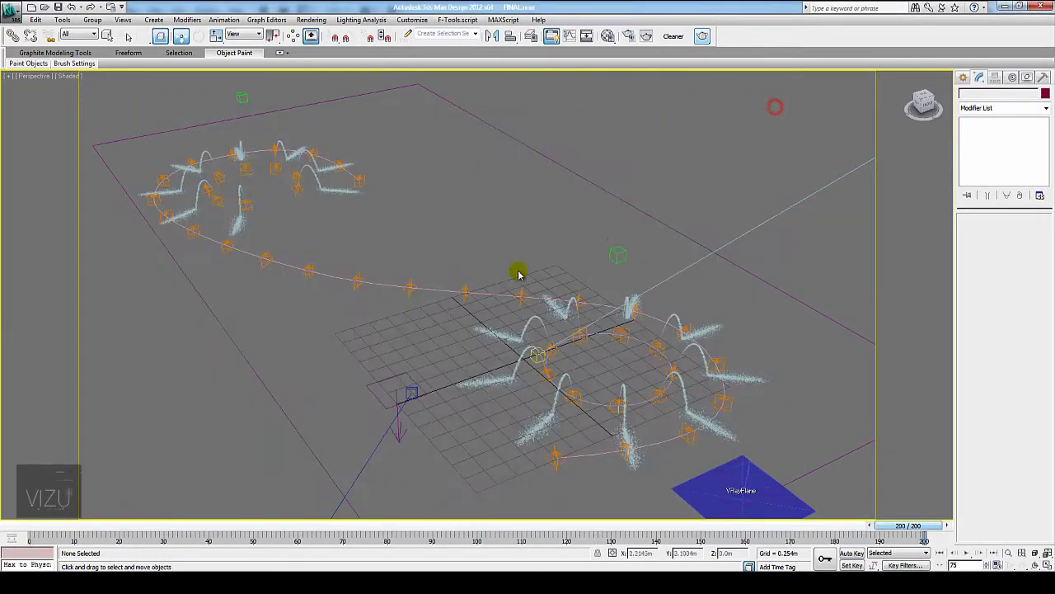
{"action": "middle_click_drag", "start_coordinate": [498, 310], "coordinate": [503, 295]}
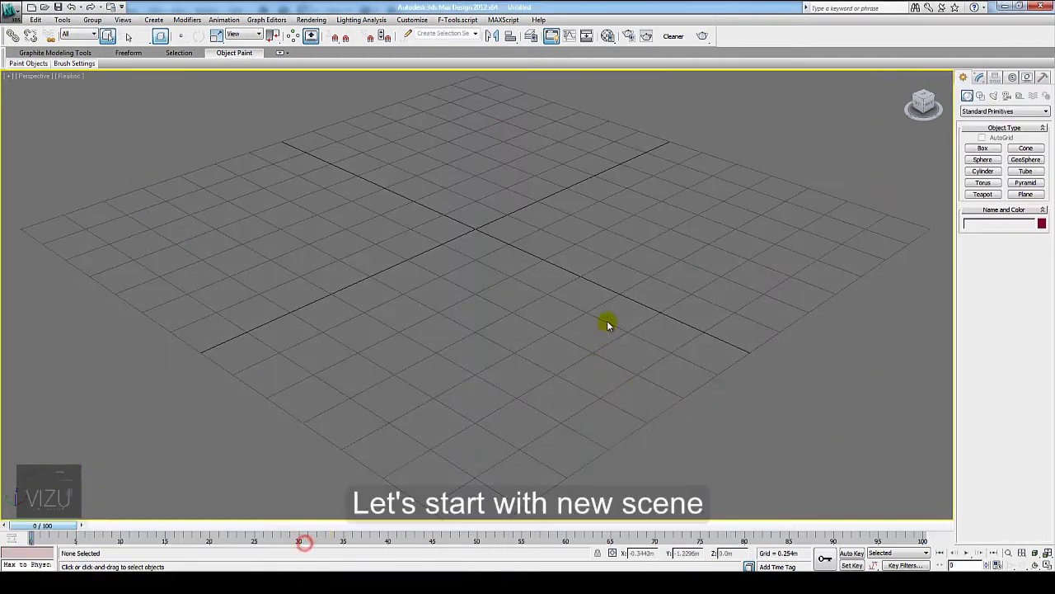
{"action": "mouse_move", "coordinate": [608, 322]}
{"action": "middle_mouse_down"}
{"action": "mouse_move", "coordinate": [566, 228]}
{"action": "mouse_move", "coordinate": [533, 227]}
{"action": "middle_mouse_up"}
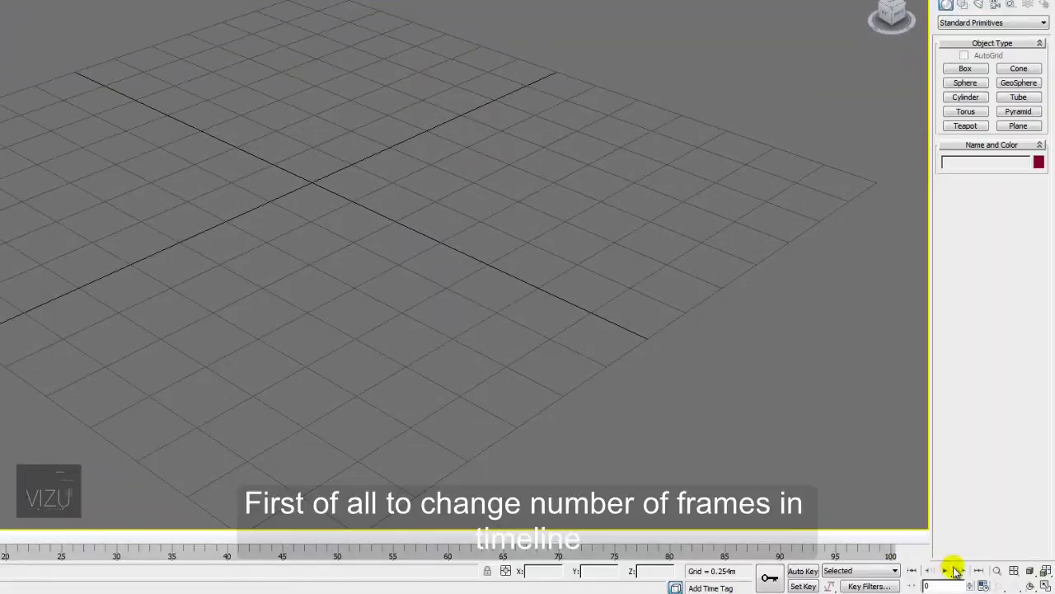
Set the animation Length to 200 frames in Time Configuration
{"action": "left_click", "coordinate": [984, 585]}
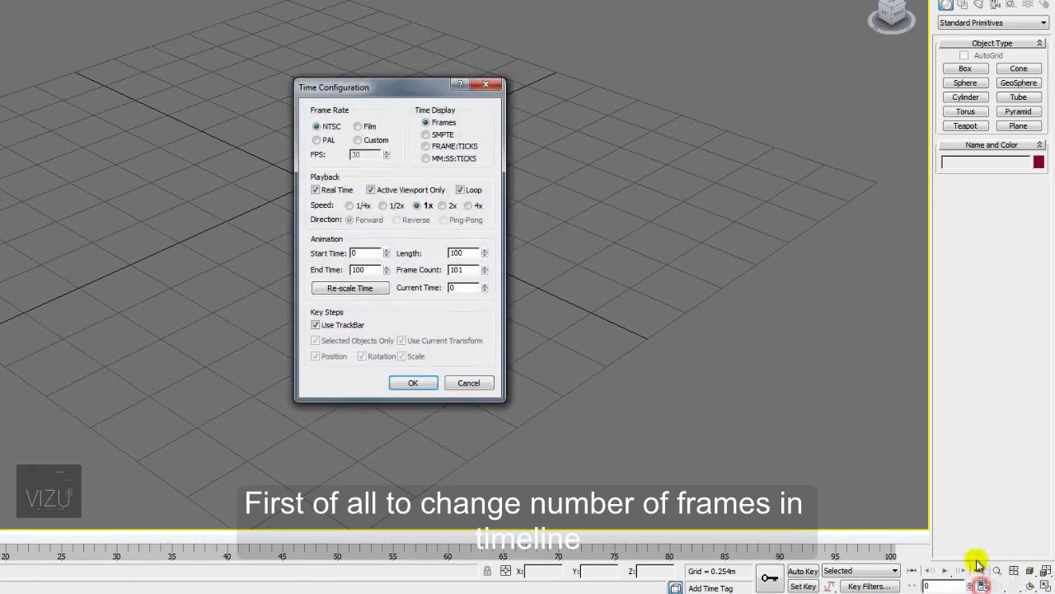
{"action": "double_click", "coordinate": [472, 253]}
{"action": "type", "text": "200"}
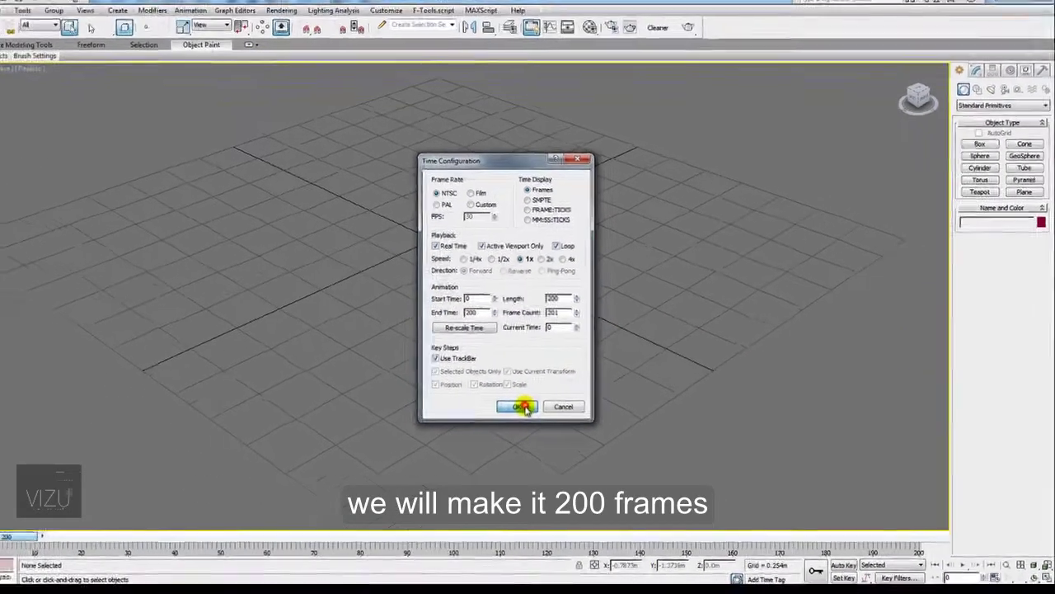
{"action": "left_click", "coordinate": [414, 382]}
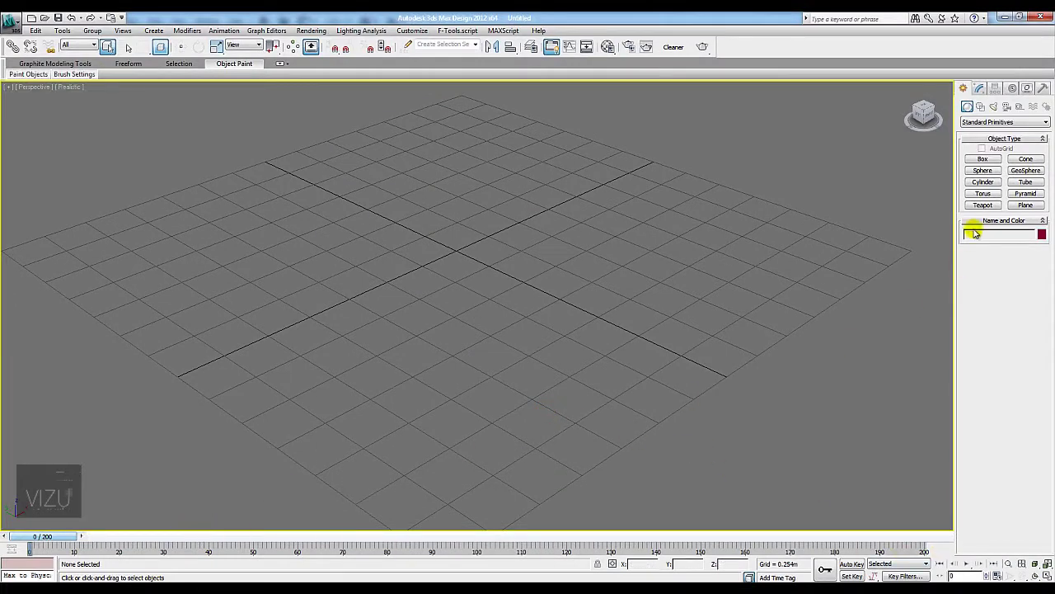
Create a Super Spray particle emitter at the grid centre and preview its particles
{"action": "left_click", "coordinate": [990, 122]}
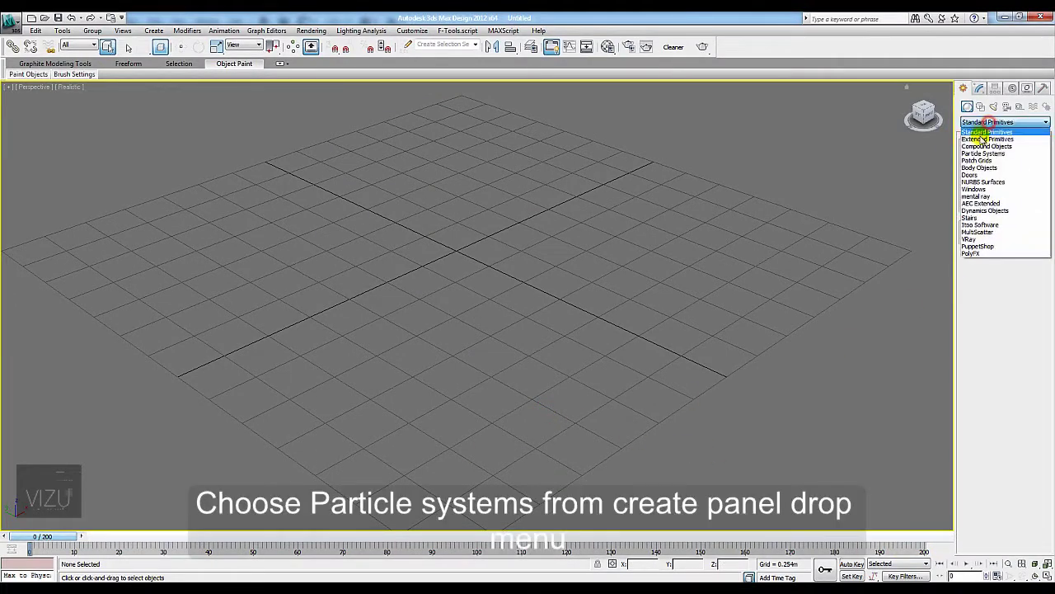
{"action": "left_click", "coordinate": [984, 154]}
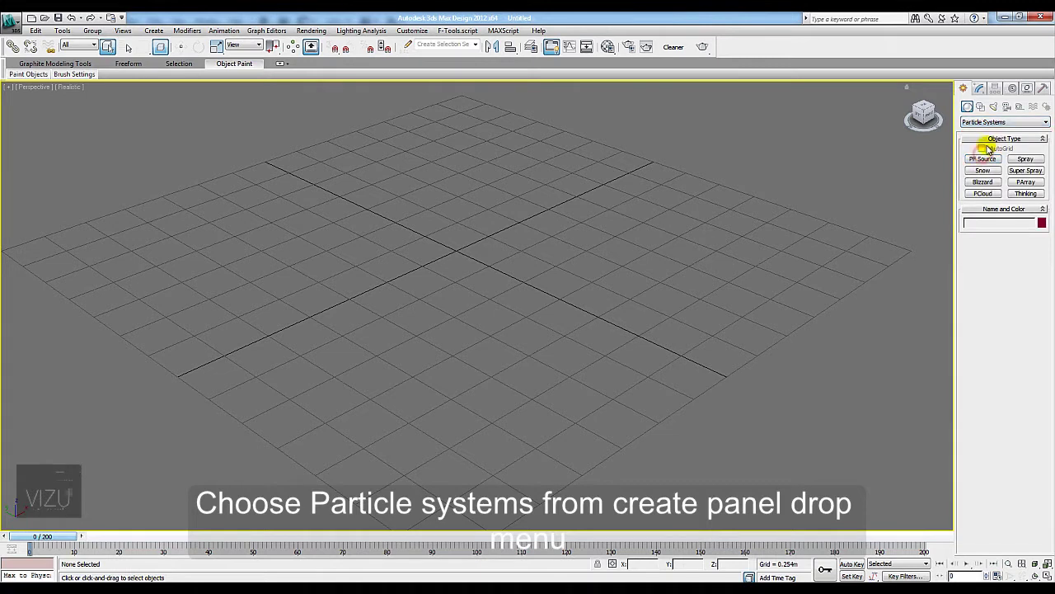
{"action": "left_click", "coordinate": [1036, 171]}
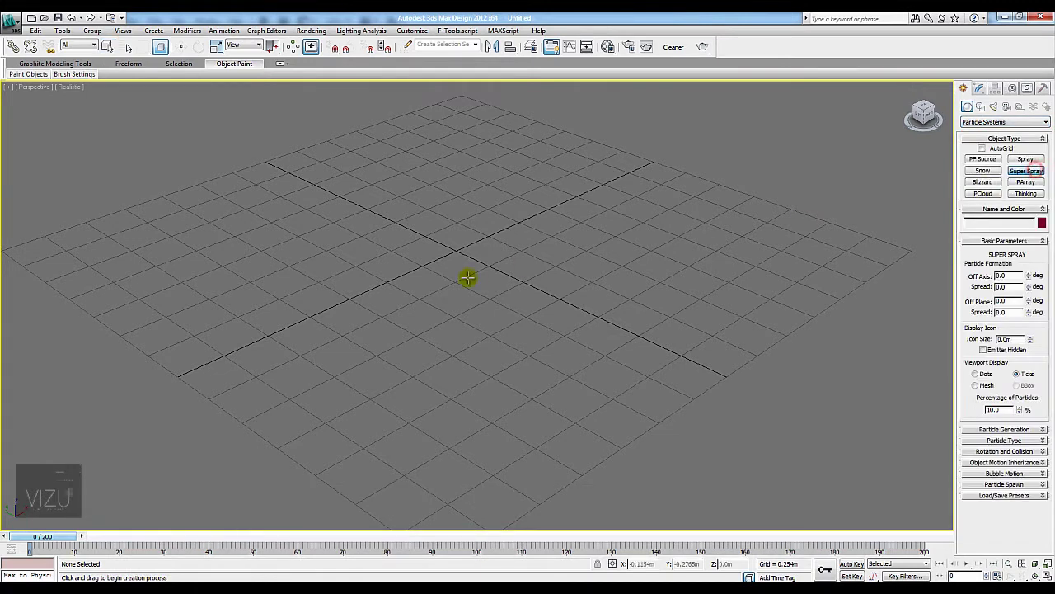
{"action": "left_click_drag", "start_coordinate": [456, 250], "coordinate": [459, 255]}
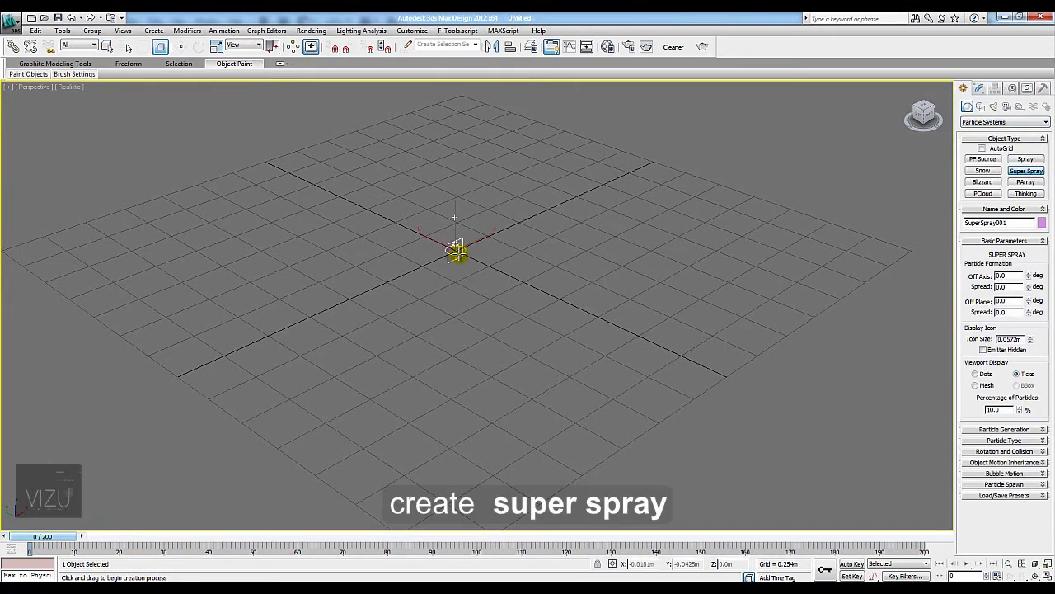
{"action": "key", "text": "w"}
{"action": "middle_click_drag", "start_coordinate": [486, 283], "coordinate": [483, 347]}
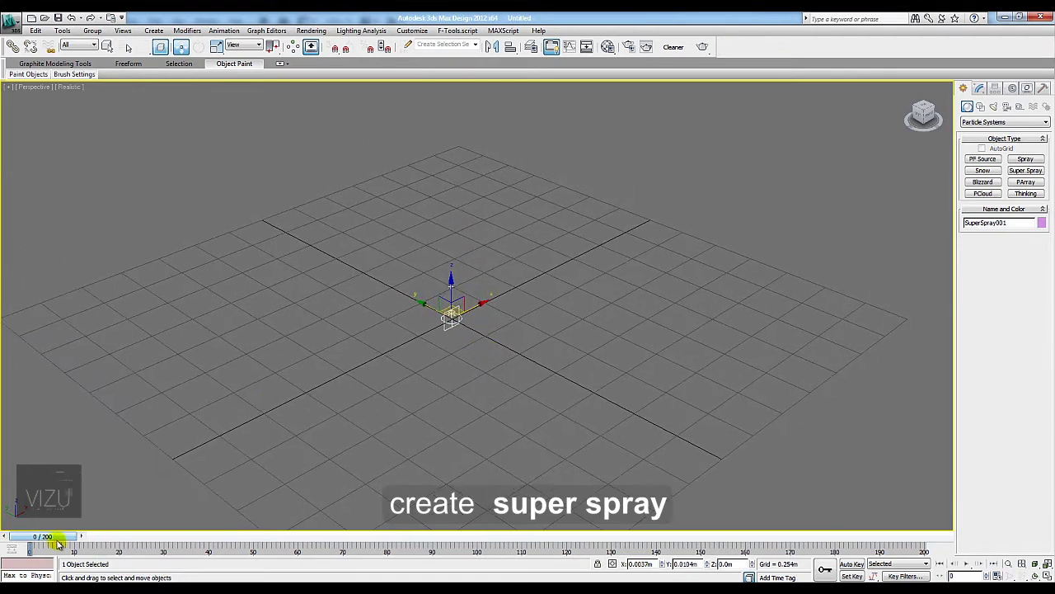
{"action": "mouse_move", "coordinate": [54, 536]}
{"action": "left_mouse_down"}
{"action": "mouse_move", "coordinate": [295, 535]}
{"action": "mouse_move", "coordinate": [11, 537]}
{"action": "mouse_move", "coordinate": [302, 528]}
{"action": "mouse_move", "coordinate": [25, 536]}
{"action": "left_mouse_up"}
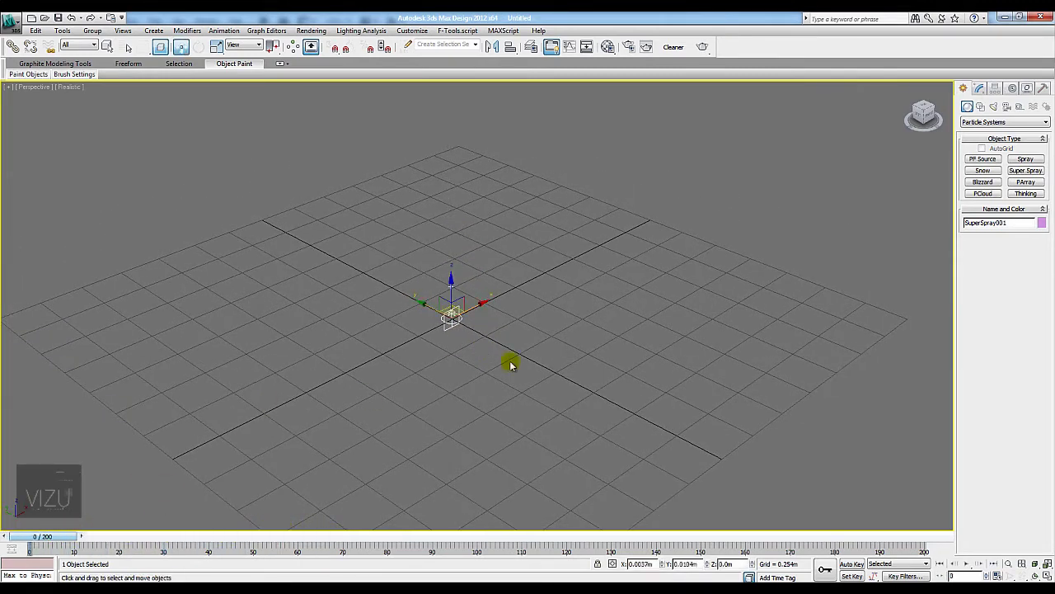
{"action": "left_click", "coordinate": [979, 88]}
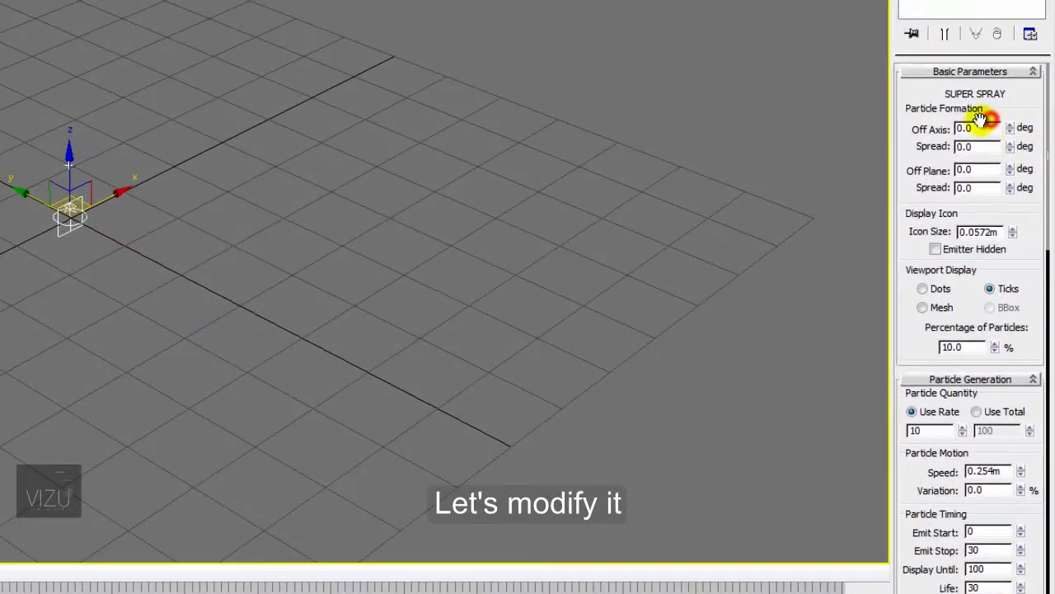
Set the spray angles to Off Axis 0.3, Spread 0.4 and Off Plane Spread 180
{"action": "double_click", "coordinate": [980, 120]}
{"action": "type", "text": "10"}
{"action": "double_click", "coordinate": [987, 146]}
{"action": "type", "text": "0.4"}
{"action": "key", "text": "Return"}
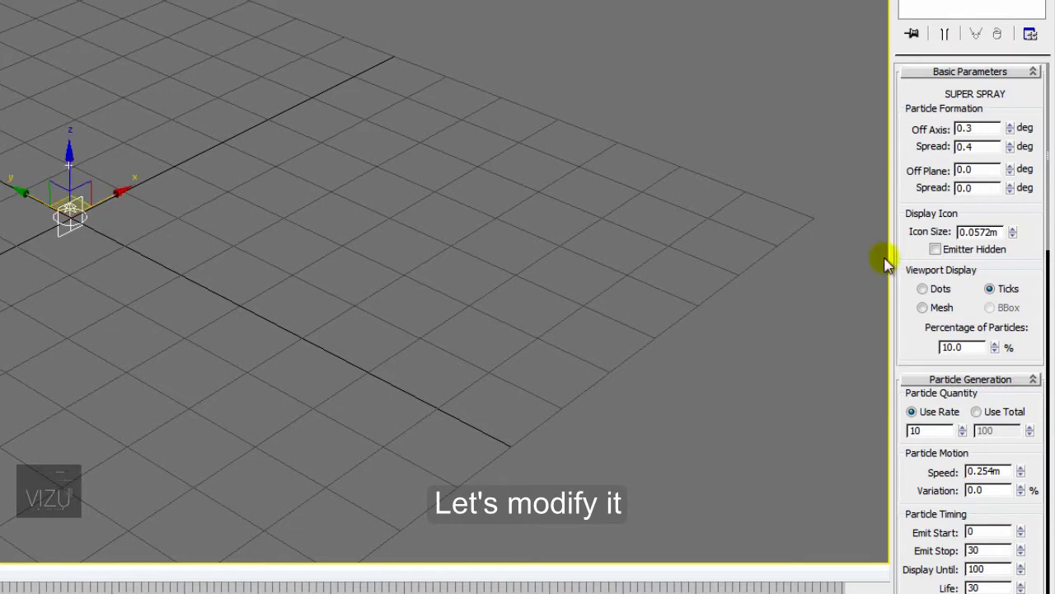
{"action": "double_click", "coordinate": [985, 189]}
{"action": "type", "text": "180"}
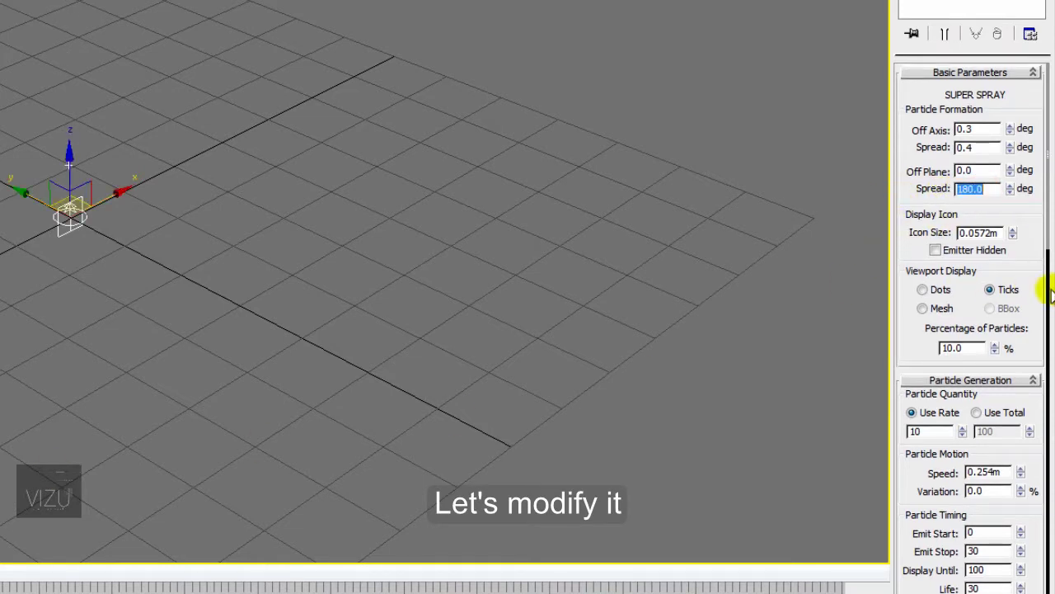
Display 50% of the particles as Dots in the viewport
{"action": "left_click", "coordinate": [934, 290]}
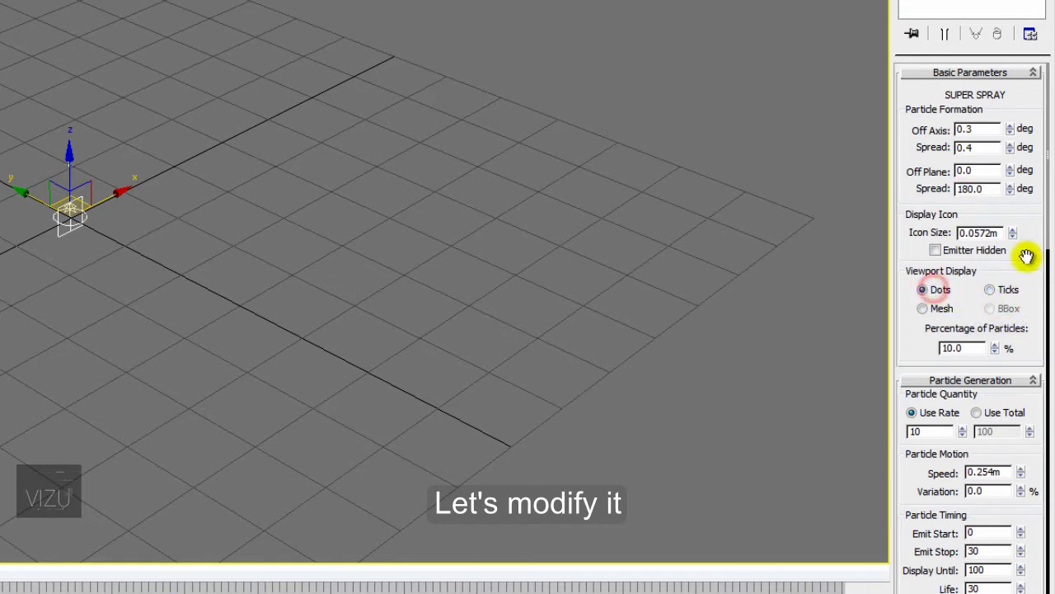
{"action": "left_click", "coordinate": [967, 350]}
{"action": "type", "text": "50"}
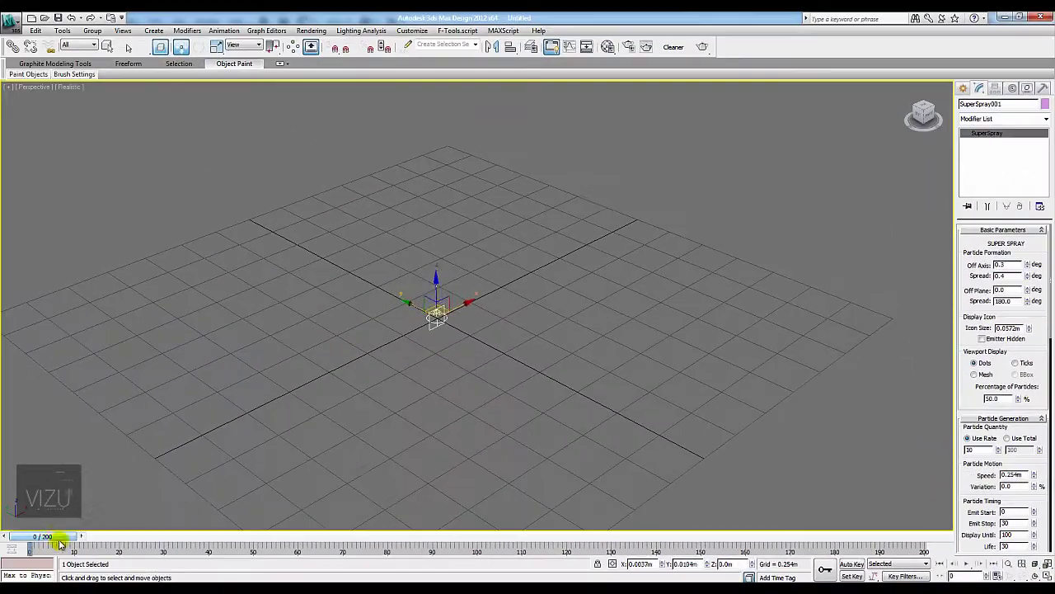
{"action": "mouse_move", "coordinate": [59, 540]}
{"action": "left_mouse_down"}
{"action": "mouse_move", "coordinate": [130, 536]}
{"action": "mouse_move", "coordinate": [78, 538]}
{"action": "left_mouse_up"}
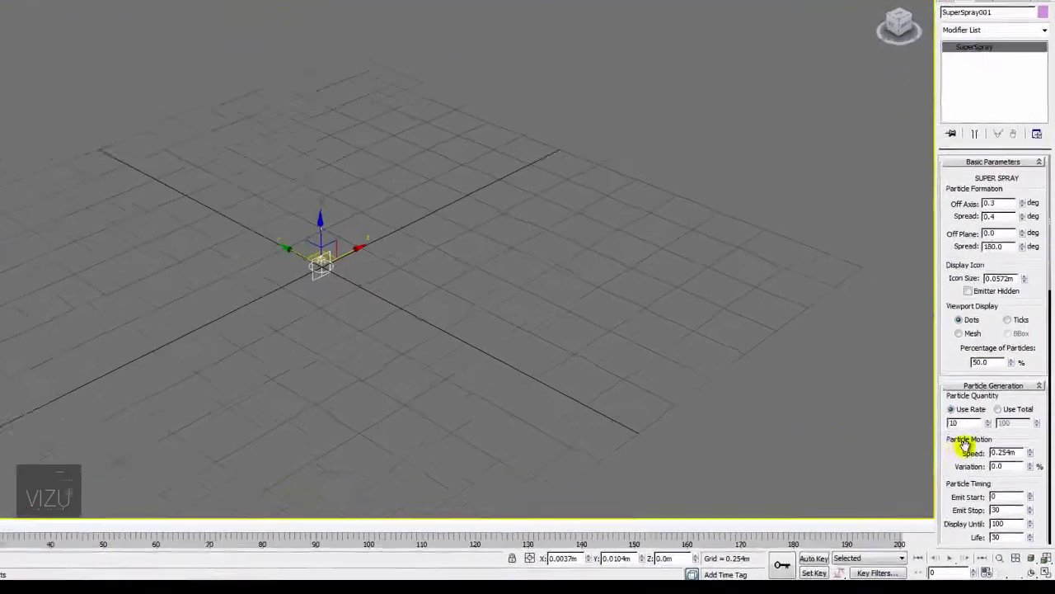
Set the particle emission rate to 45 and preview the stream
{"action": "left_click", "coordinate": [982, 451]}
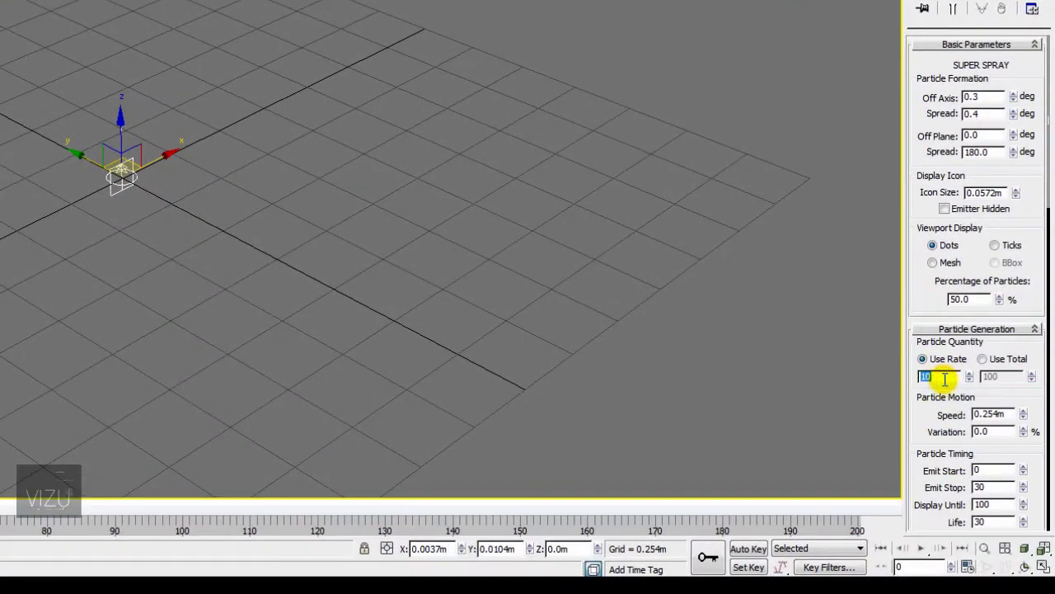
{"action": "type", "text": "45"}
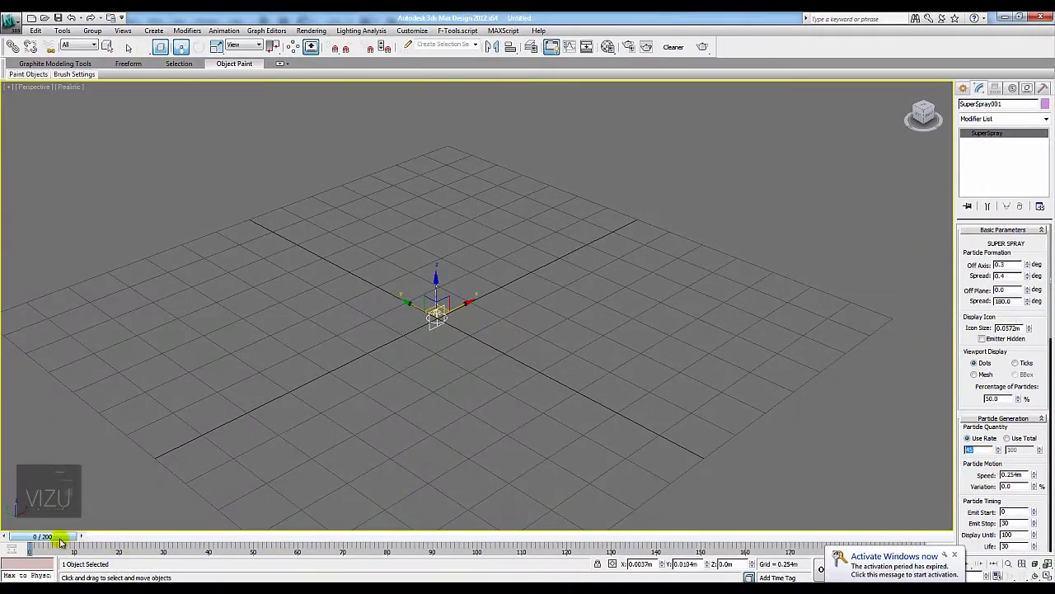
{"action": "left_click_drag", "start_coordinate": [61, 542], "coordinate": [82, 542]}
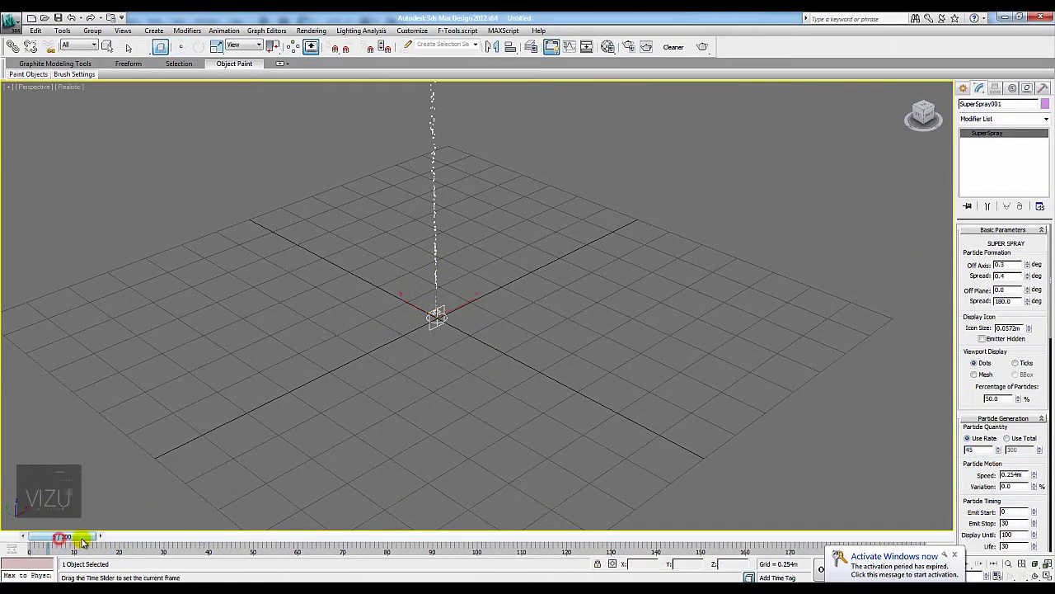
{"action": "mouse_move", "coordinate": [437, 372]}
{"action": "middle_mouse_down"}
{"action": "mouse_move", "coordinate": [420, 466]}
{"action": "mouse_move", "coordinate": [441, 453]}
{"action": "middle_mouse_up"}
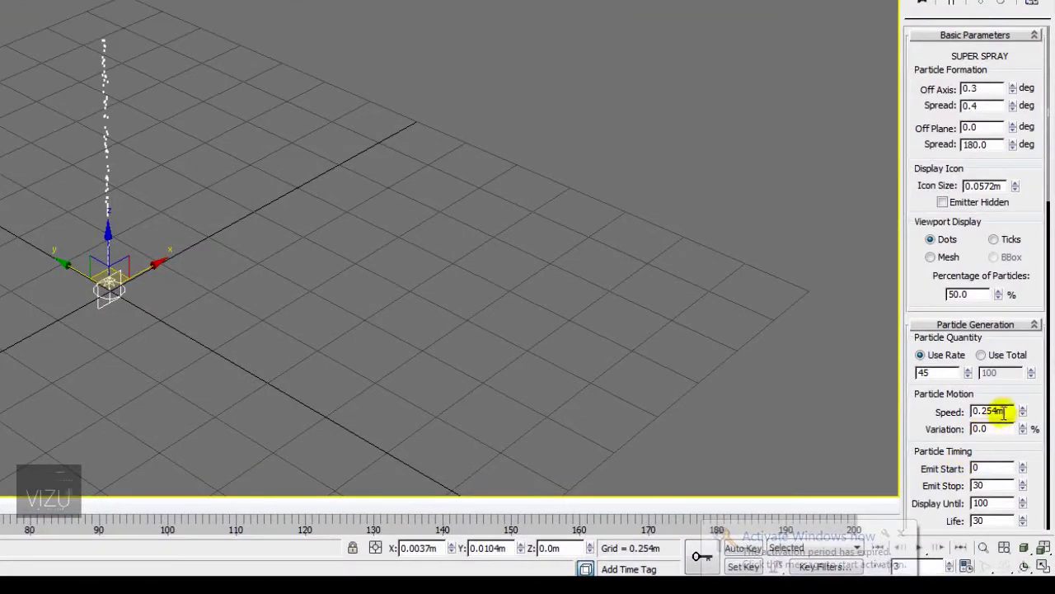
Set particle Speed to 0.23m with a speed Variation of 12%
{"action": "double_click", "coordinate": [994, 411]}
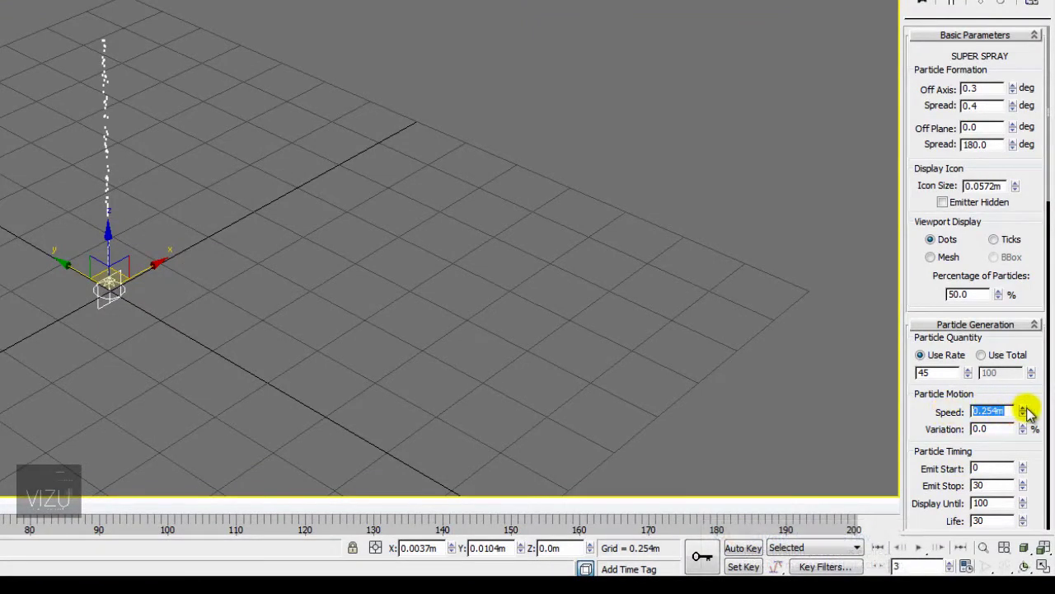
{"action": "mouse_move", "coordinate": [1027, 410]}
{"action": "left_mouse_down"}
{"action": "mouse_move", "coordinate": [1025, 302]}
{"action": "mouse_move", "coordinate": [1028, 420]}
{"action": "mouse_move", "coordinate": [1027, 410]}
{"action": "left_mouse_up"}
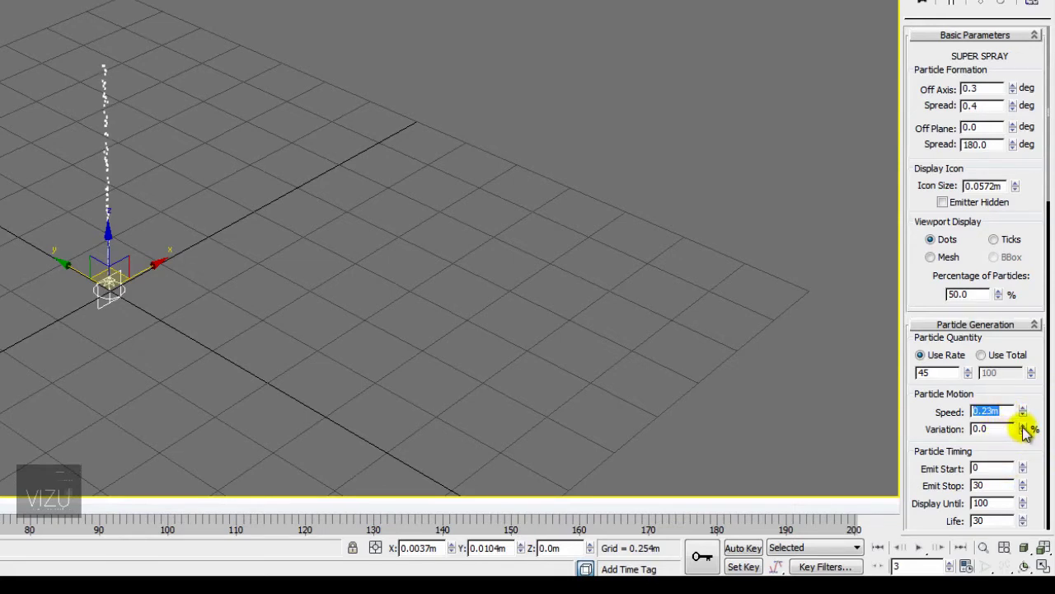
{"action": "left_click_drag", "start_coordinate": [1025, 430], "coordinate": [1008, 116]}
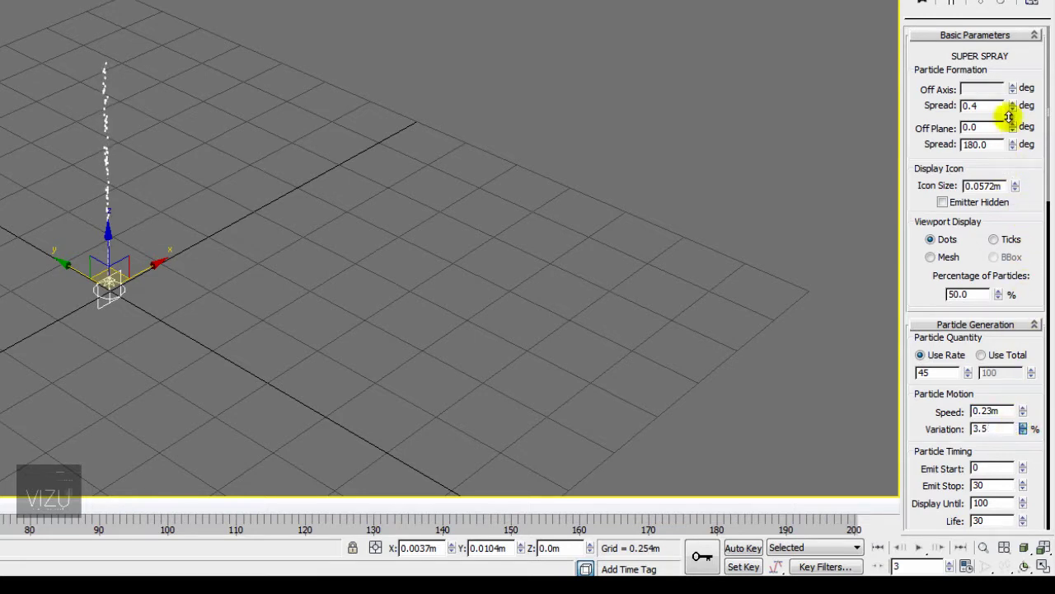
{"action": "left_click_drag", "start_coordinate": [1008, 116], "coordinate": [1004, 441]}
{"action": "type", "text": "12"}
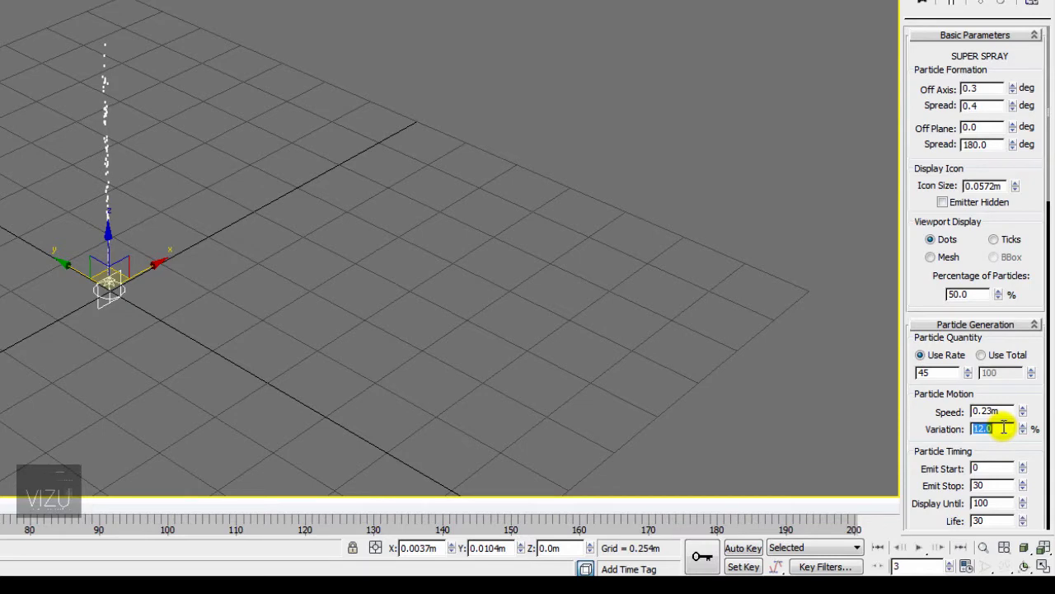
{"action": "middle_click_drag", "start_coordinate": [483, 404], "coordinate": [464, 319]}
{"action": "left_click_drag", "start_coordinate": [939, 466], "coordinate": [977, 318]}
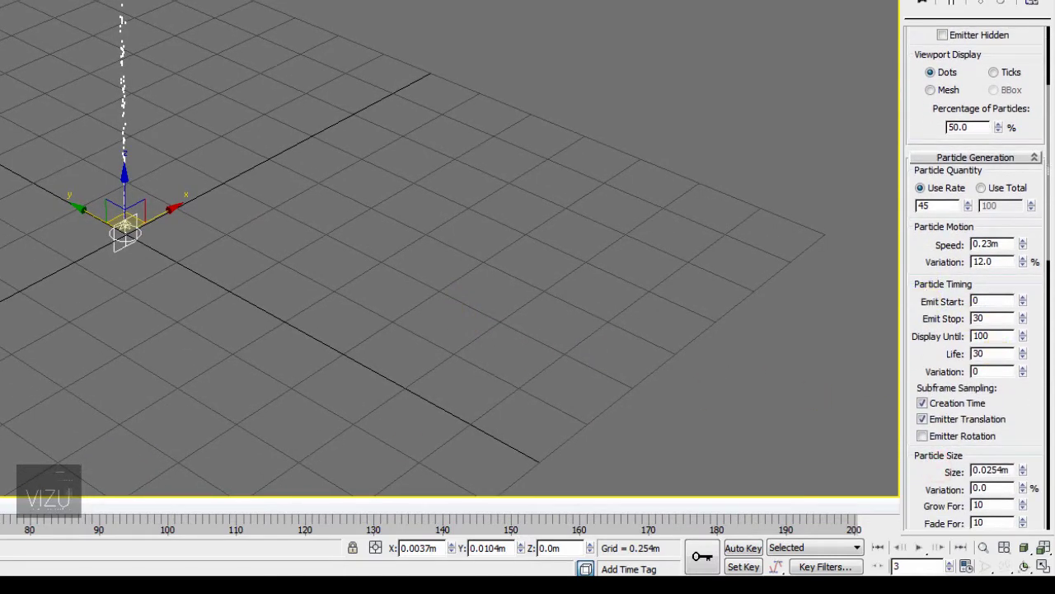
Edit the Emit Stop frame and play back the spray while trimming particle Life
{"action": "double_click", "coordinate": [995, 318]}
{"action": "type", "text": "200"}
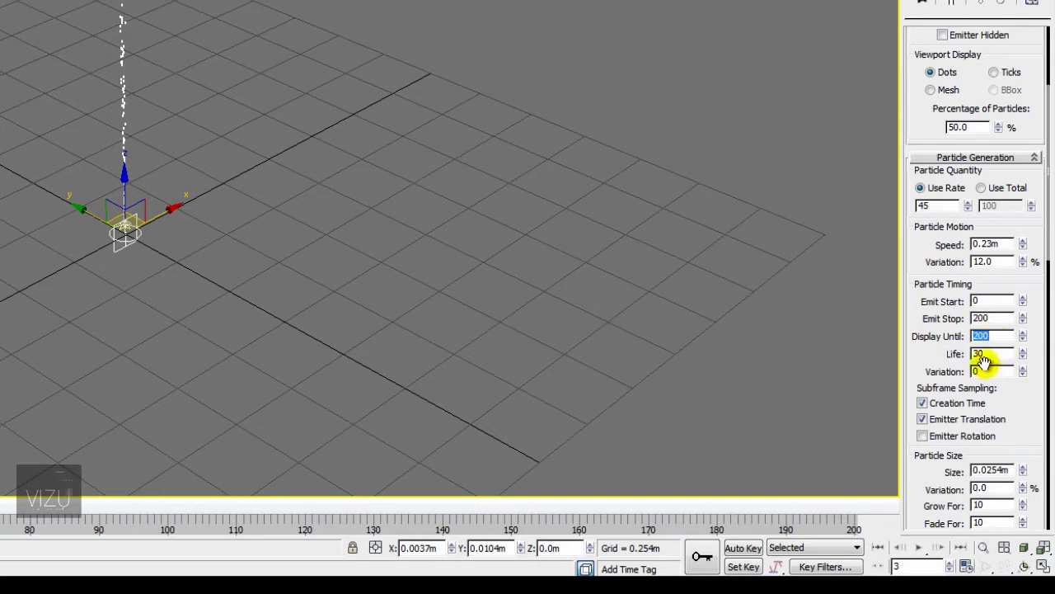
{"action": "key", "text": "slash"}
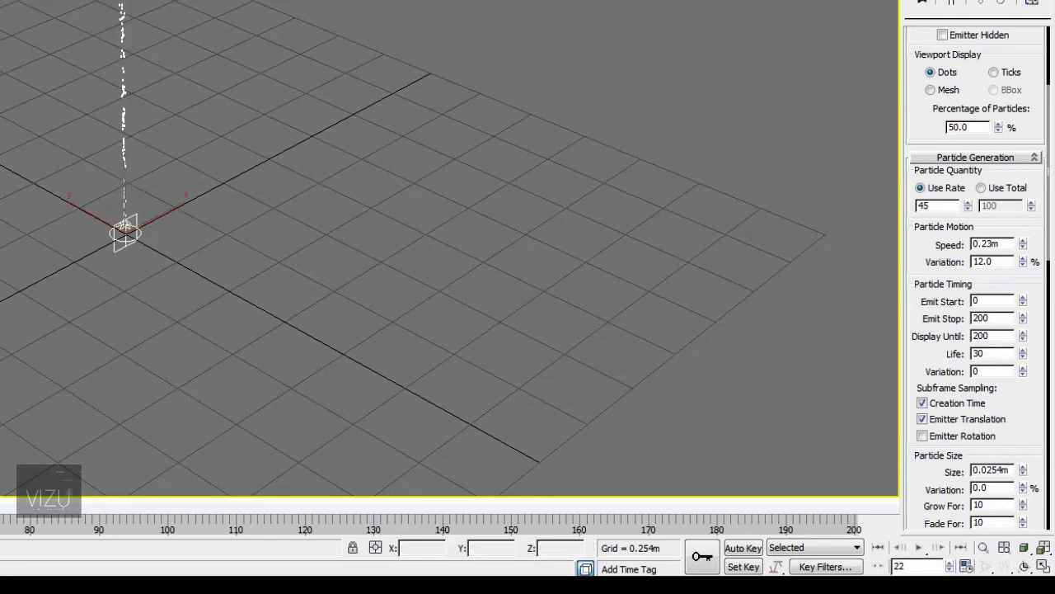
{"action": "key", "text": "slash"}
{"action": "key", "text": "slash"}
{"action": "key", "text": "slash"}
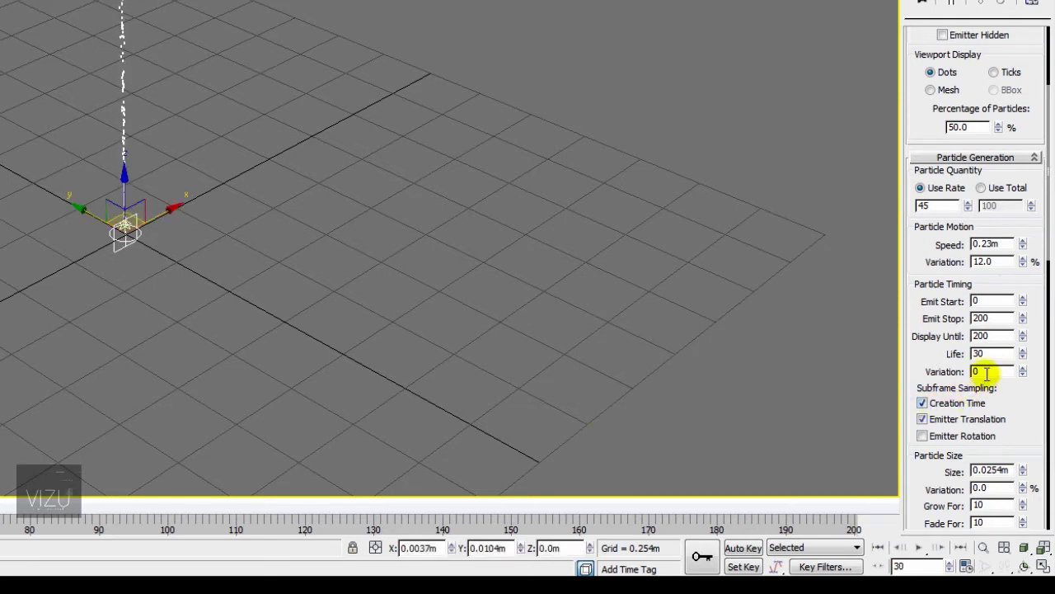
{"action": "left_click", "coordinate": [1022, 357]}
{"action": "left_click", "coordinate": [1022, 357]}
{"action": "left_click", "coordinate": [1023, 357]}
{"action": "left_click", "coordinate": [1023, 357]}
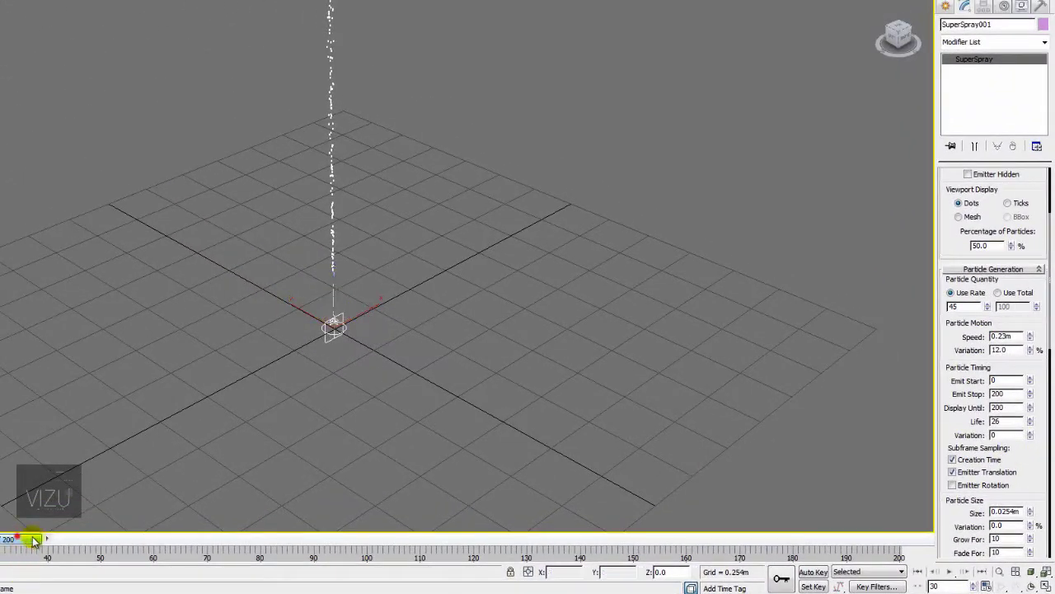
{"action": "left_click_drag", "start_coordinate": [33, 540], "coordinate": [253, 540]}
{"action": "scroll", "coordinate": [388, 330], "scroll_direction": "down", "scroll_amount": 5}
{"action": "middle_click_drag", "start_coordinate": [401, 424], "coordinate": [396, 469]}
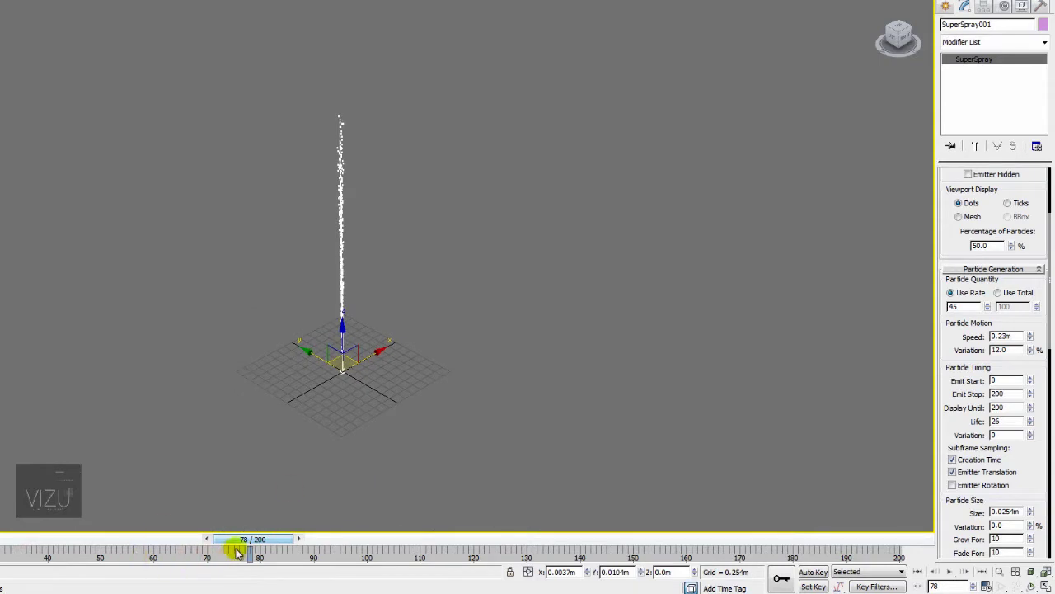
{"action": "mouse_move", "coordinate": [248, 538]}
{"action": "left_mouse_down"}
{"action": "mouse_move", "coordinate": [136, 539]}
{"action": "mouse_move", "coordinate": [215, 539]}
{"action": "left_mouse_up"}
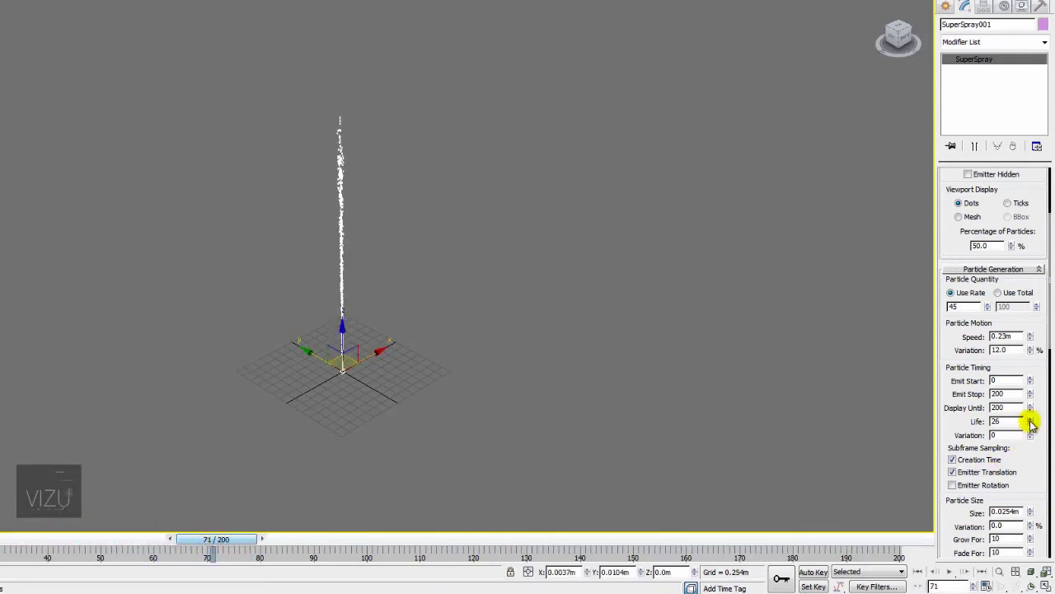
Settle the particle Life at 30 and return to frame 0
{"action": "mouse_move", "coordinate": [1032, 402]}
{"action": "left_mouse_down"}
{"action": "mouse_move", "coordinate": [1031, 349]}
{"action": "mouse_move", "coordinate": [1045, 489]}
{"action": "left_mouse_up"}
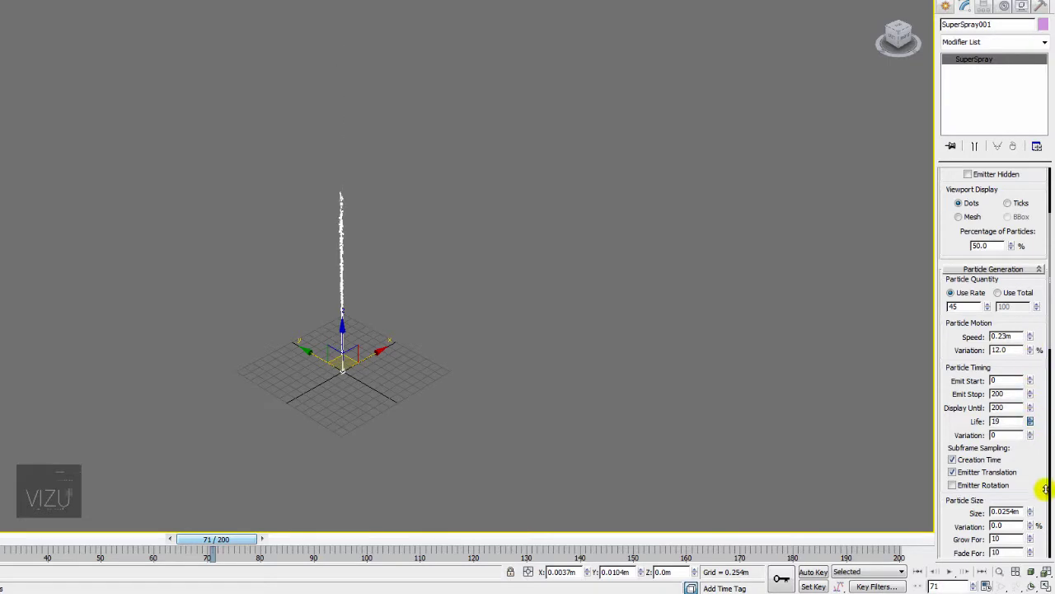
{"action": "left_click_drag", "start_coordinate": [1045, 569], "coordinate": [1012, 422]}
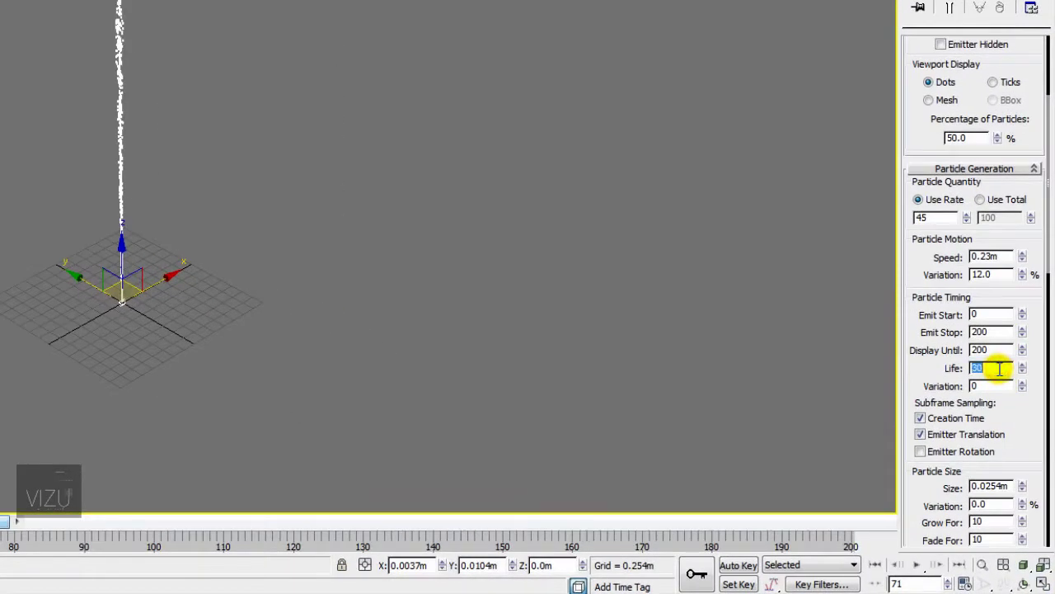
{"action": "key", "text": "Home"}
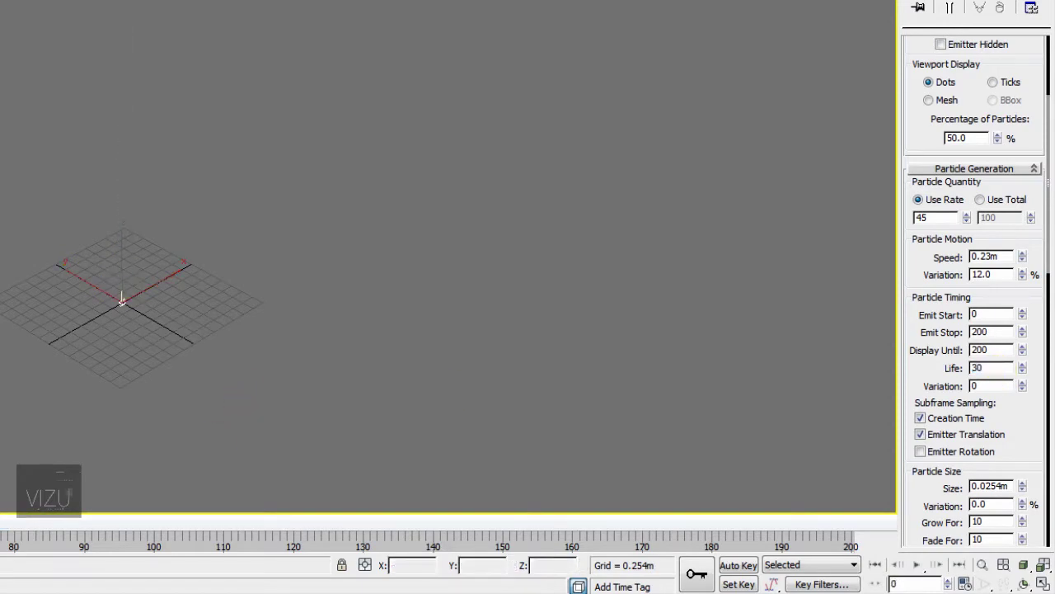
{"action": "scroll", "coordinate": [153, 354], "scroll_direction": "up", "scroll_amount": 5}
{"action": "scroll", "coordinate": [106, 177], "scroll_direction": "up", "scroll_amount": 3}
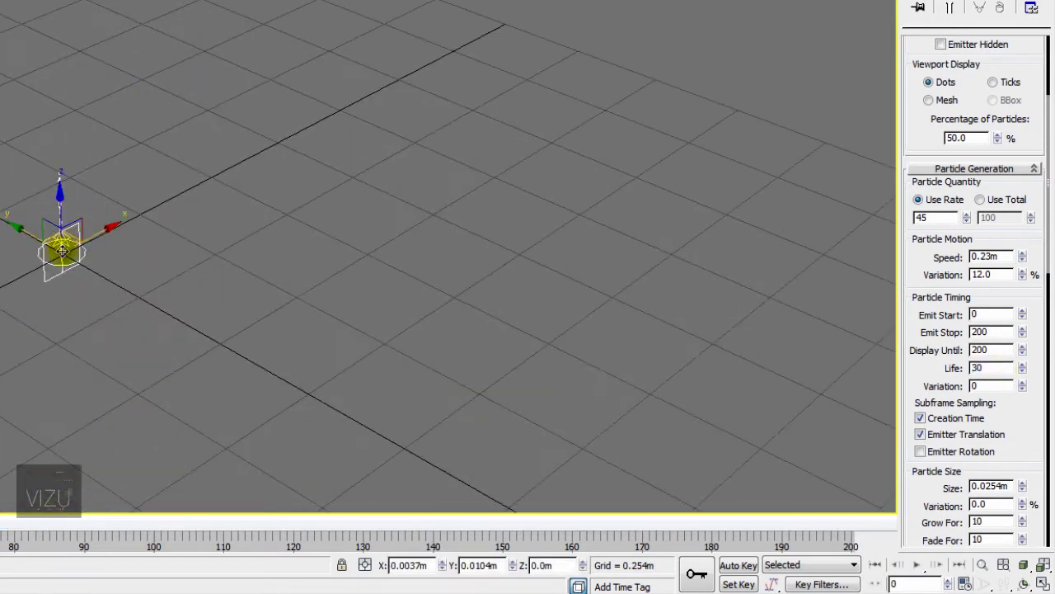
{"action": "mouse_move", "coordinate": [59, 247]}
{"action": "middle_mouse_down"}
{"action": "mouse_move", "coordinate": [153, 236]}
{"action": "mouse_move", "coordinate": [150, 200]}
{"action": "middle_mouse_up"}
{"action": "scroll", "coordinate": [152, 216], "scroll_direction": "up", "scroll_amount": 2}
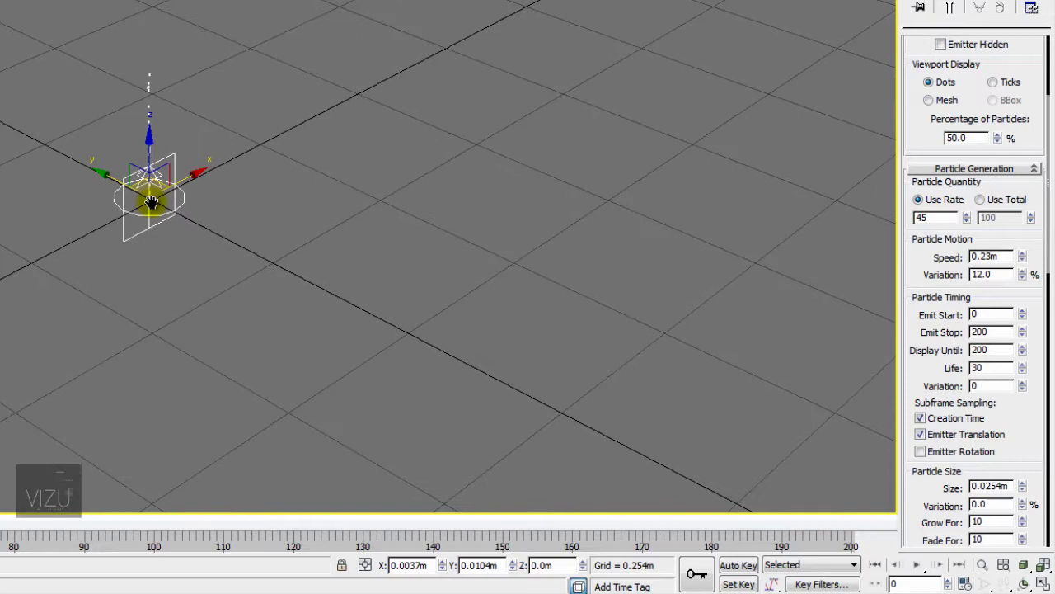
{"action": "left_click_drag", "start_coordinate": [1034, 422], "coordinate": [1014, 11]}
Turn on Emitter Rotation and switch the particle type to Facing
{"action": "left_click", "coordinate": [971, 365]}
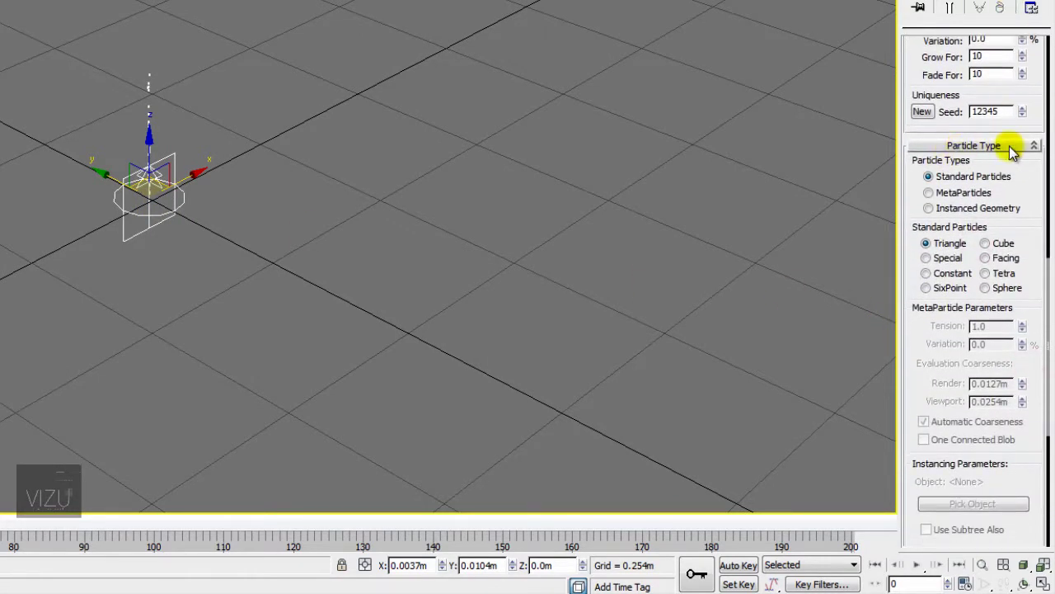
{"action": "left_click", "coordinate": [987, 258]}
{"action": "left_click_drag", "start_coordinate": [937, 354], "coordinate": [913, 142]}
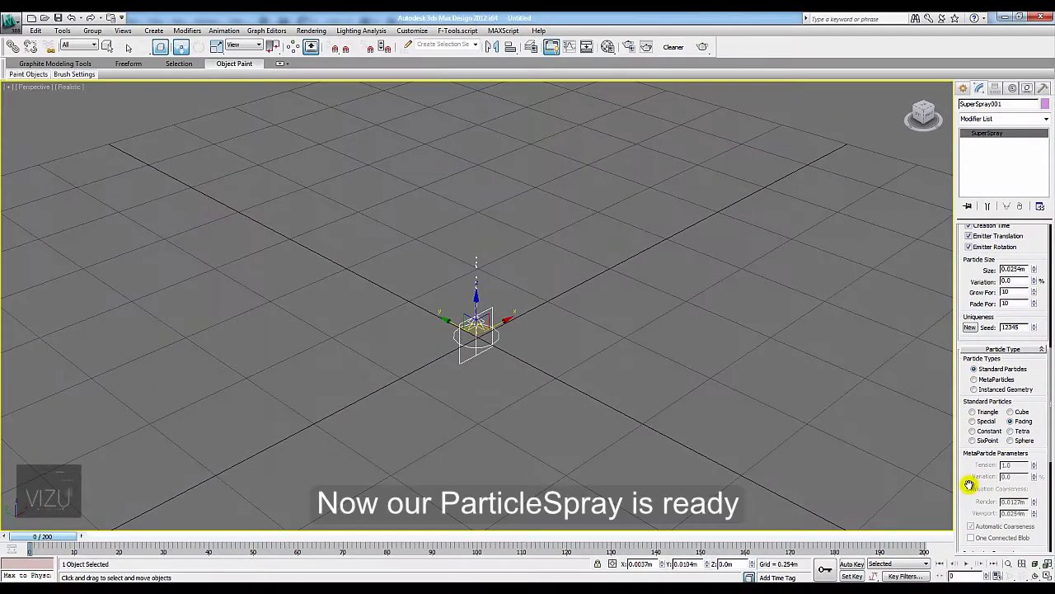
{"action": "middle_click_drag", "start_coordinate": [714, 348], "coordinate": [702, 402]}
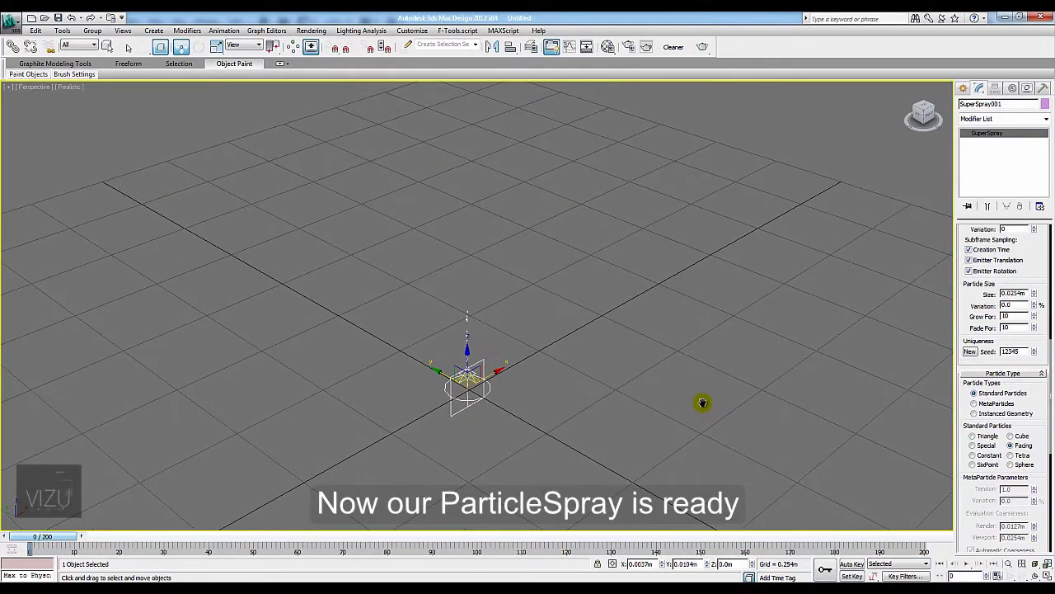
{"action": "middle_click_drag", "start_coordinate": [625, 416], "coordinate": [649, 416]}
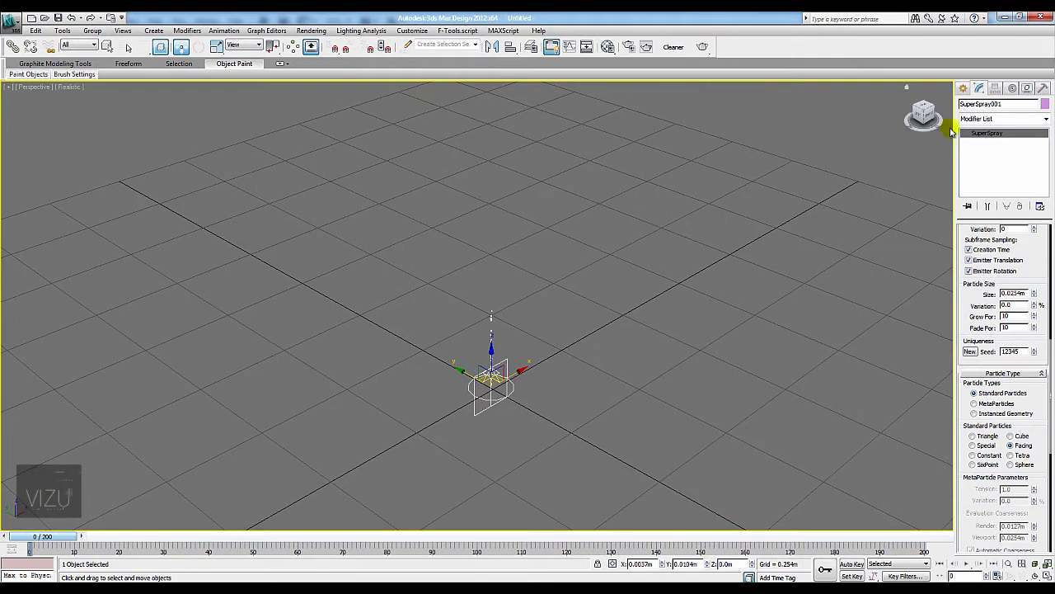
{"action": "left_click", "coordinate": [964, 88]}
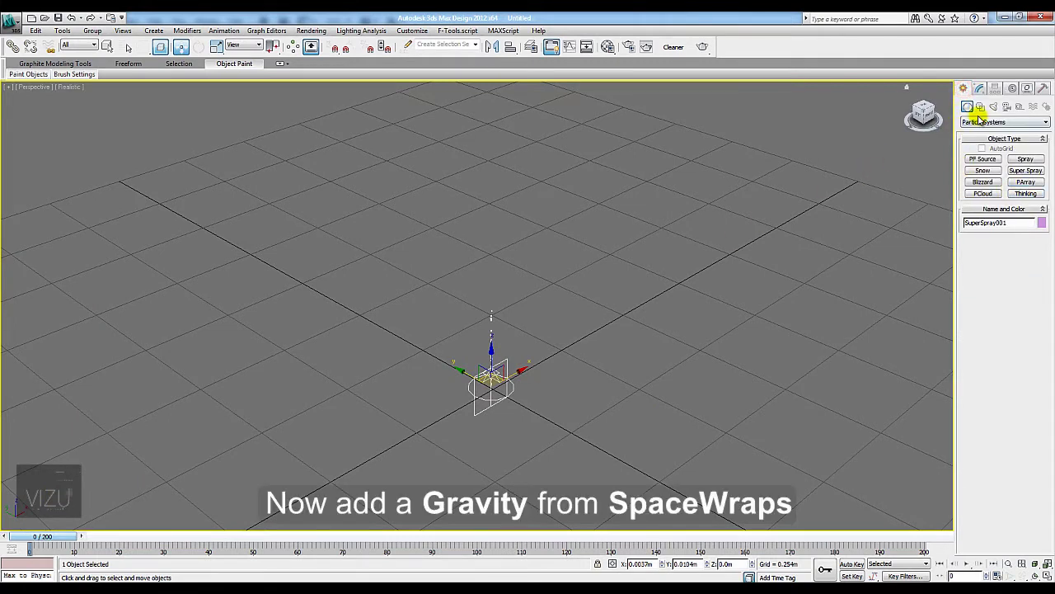
Create a Gravity space warp beside the Super Spray emitter
{"action": "left_click", "coordinate": [1034, 107]}
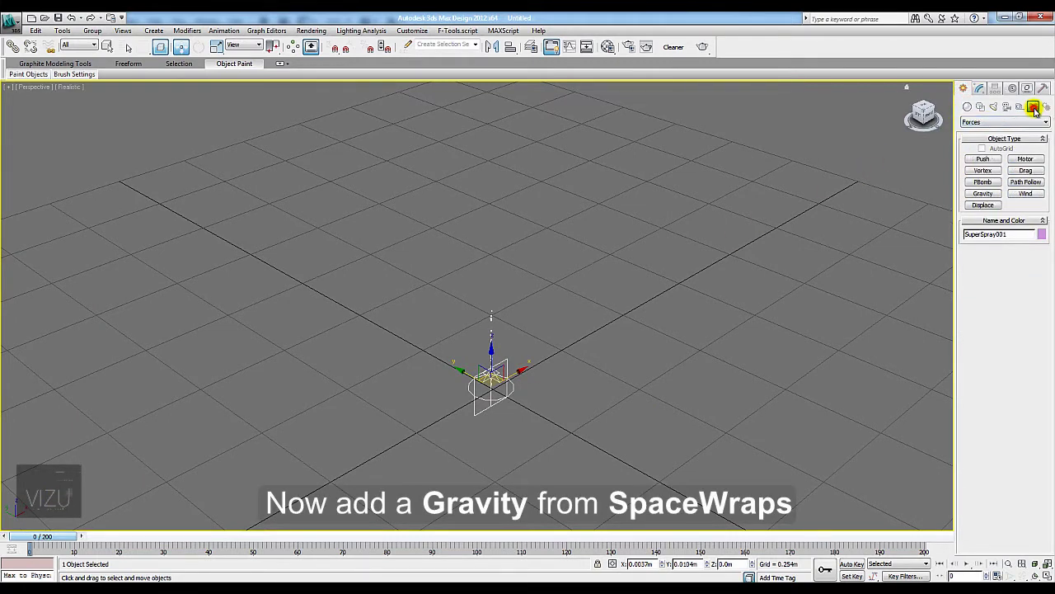
{"action": "left_click", "coordinate": [984, 195]}
{"action": "left_click_drag", "start_coordinate": [638, 389], "coordinate": [667, 415]}
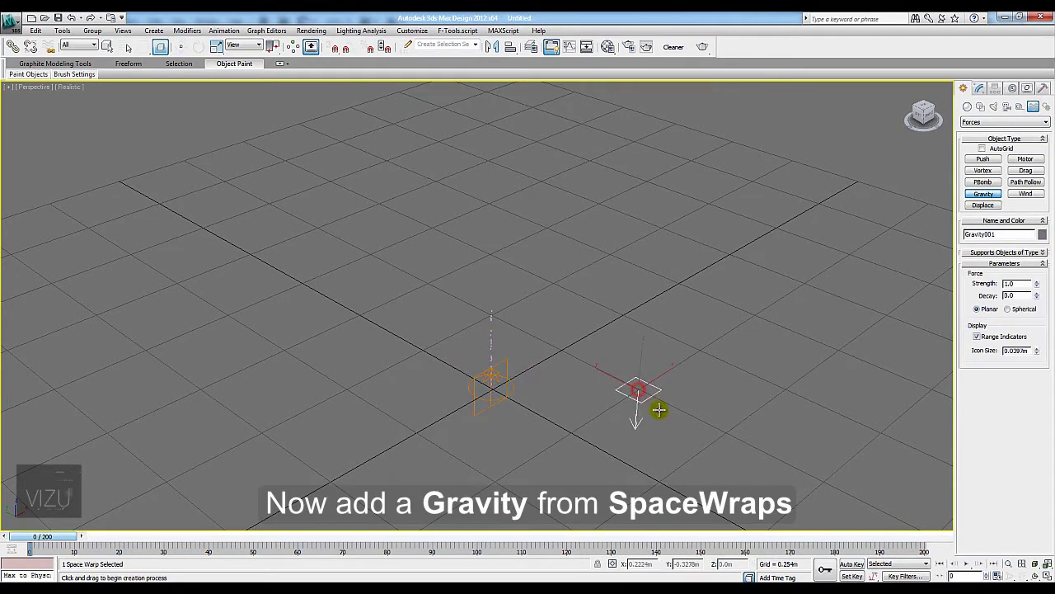
{"action": "key", "text": "w"}
{"action": "middle_click_drag", "start_coordinate": [666, 414], "coordinate": [661, 382]}
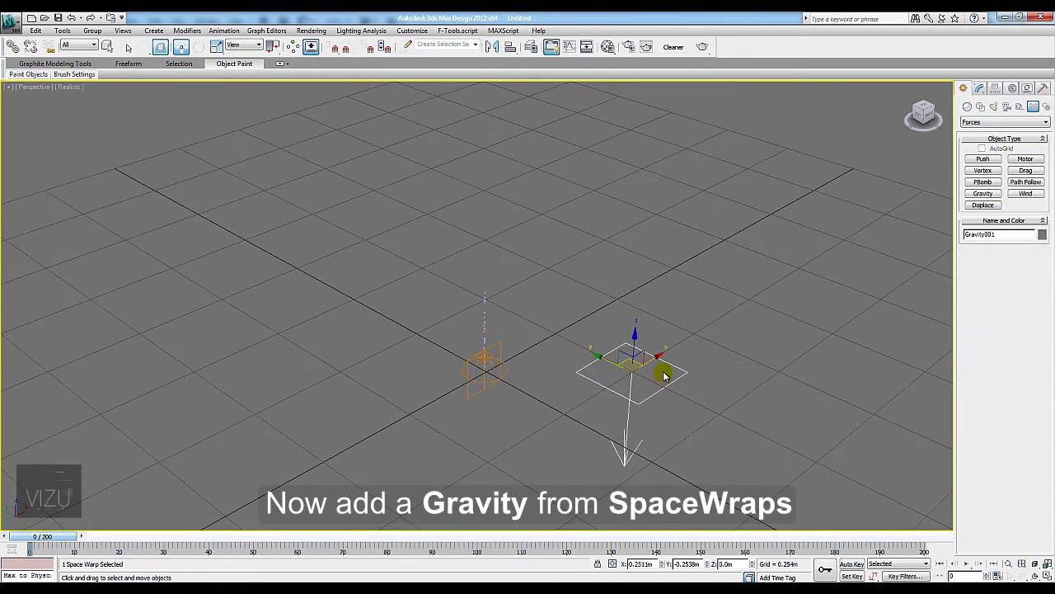
{"action": "scroll", "coordinate": [643, 374], "scroll_direction": "down", "scroll_amount": 2}
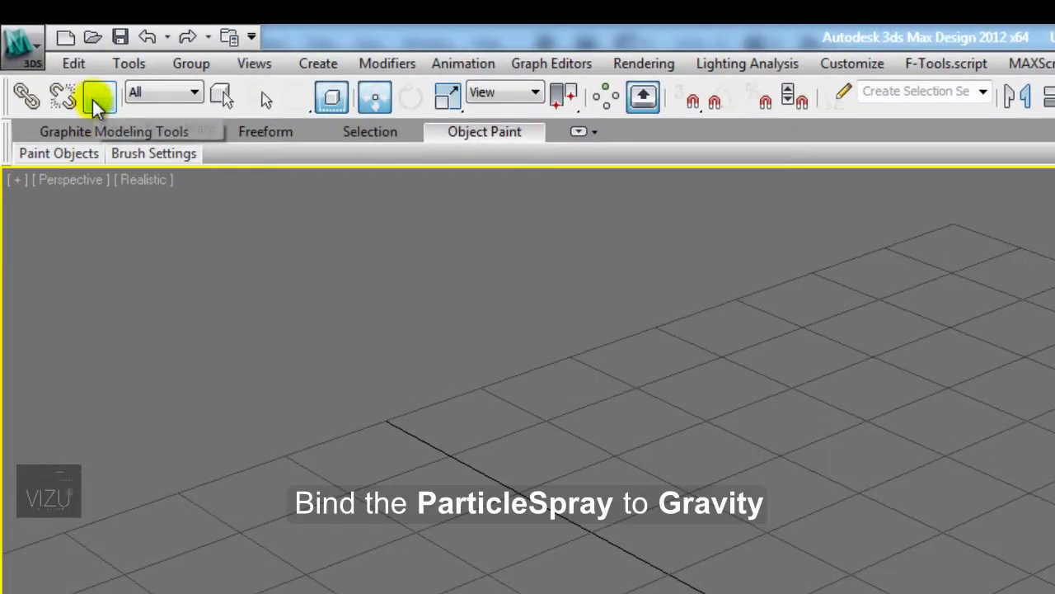
Bind the Super Spray to the Gravity force and preview the falling particles
{"action": "left_click", "coordinate": [93, 97]}
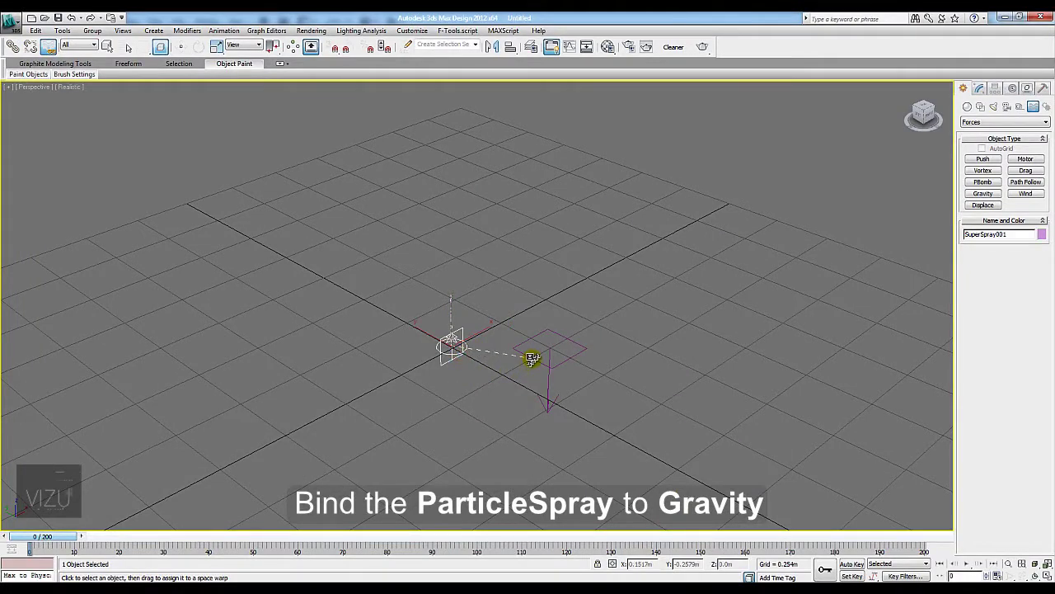
{"action": "left_click_drag", "start_coordinate": [532, 358], "coordinate": [530, 360]}
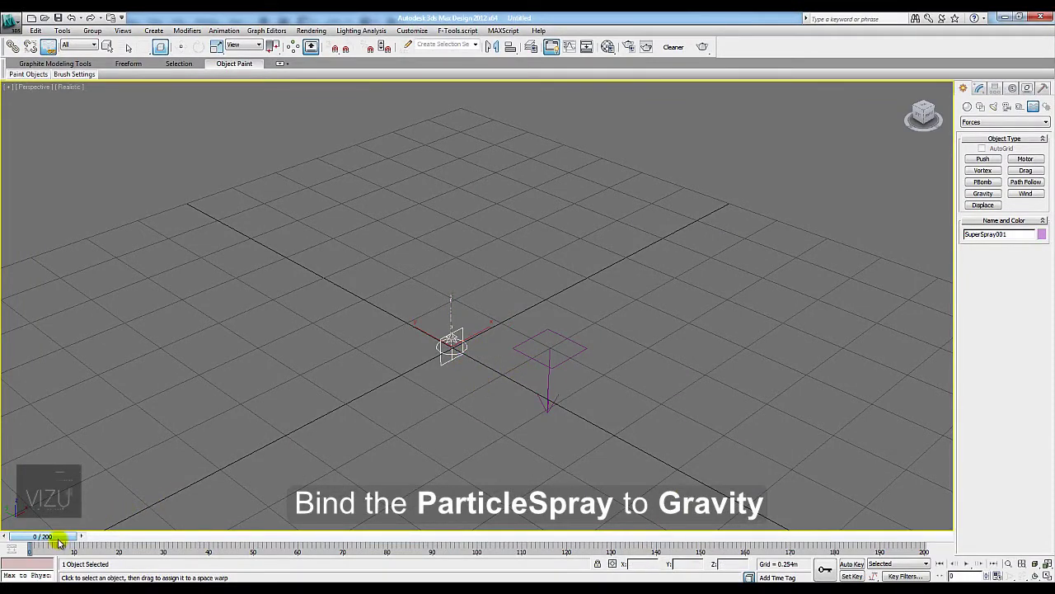
{"action": "mouse_move", "coordinate": [59, 541]}
{"action": "left_mouse_down"}
{"action": "mouse_move", "coordinate": [318, 554]}
{"action": "mouse_move", "coordinate": [4, 540]}
{"action": "left_mouse_up"}
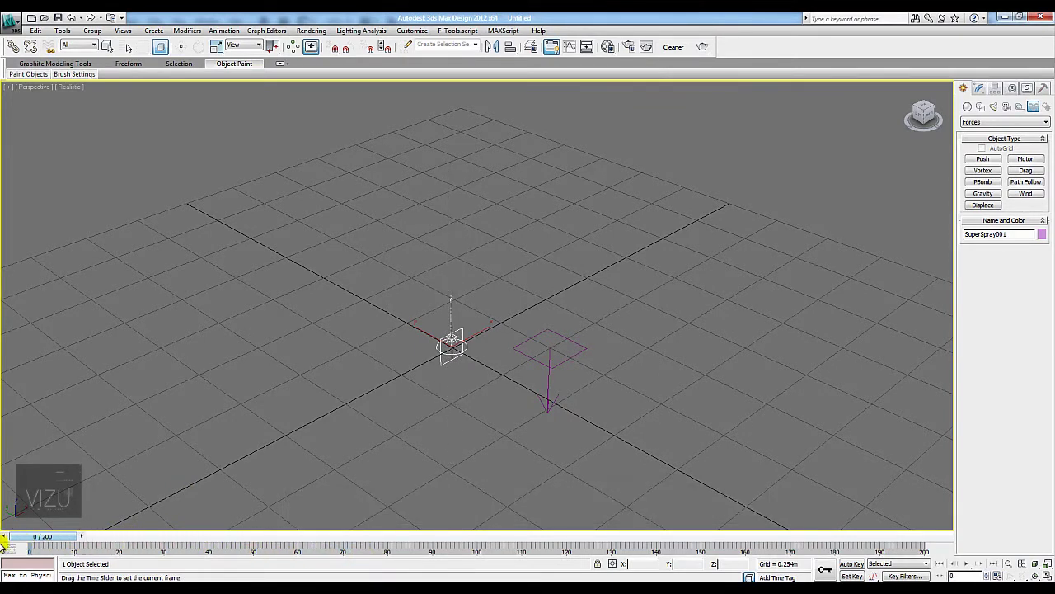
{"action": "left_click", "coordinate": [455, 416]}
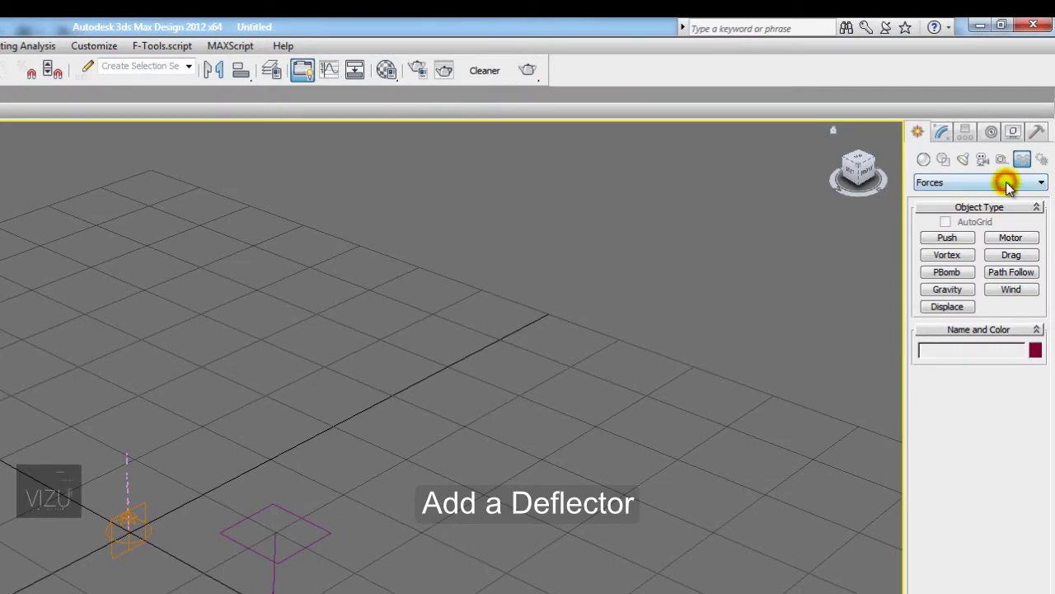
Draw a large Deflector plane across the grid under the emitter
{"action": "left_click", "coordinate": [1007, 185]}
{"action": "left_click", "coordinate": [938, 207]}
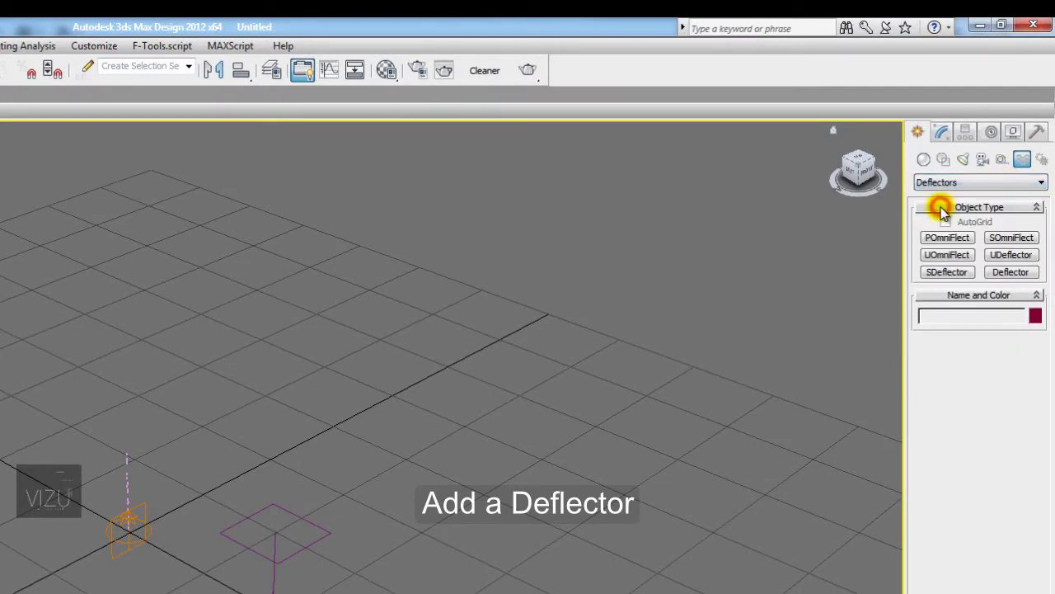
{"action": "left_click", "coordinate": [1010, 271]}
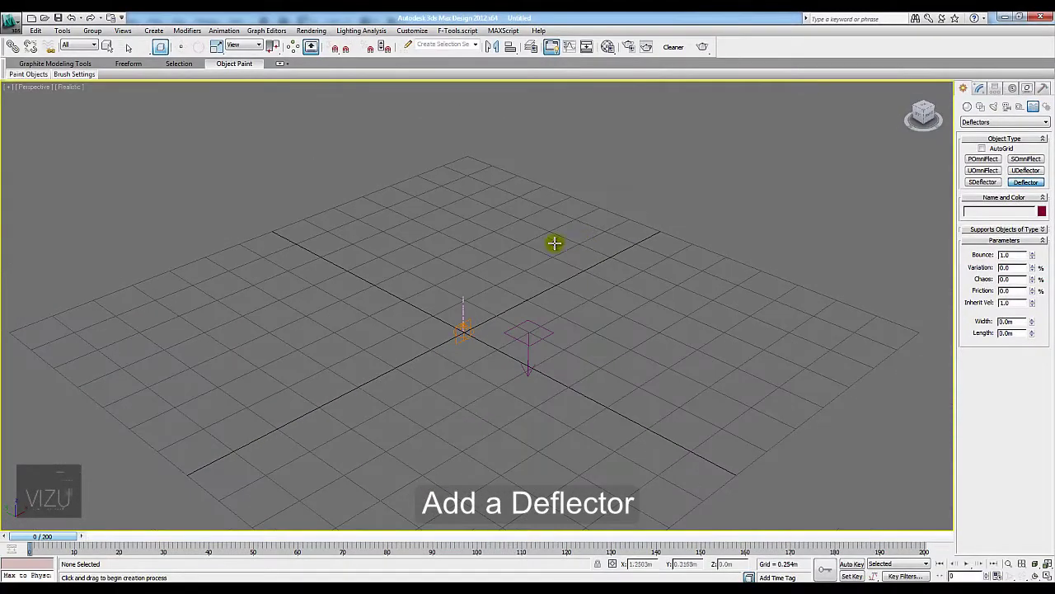
{"action": "left_click_drag", "start_coordinate": [466, 160], "coordinate": [507, 431]}
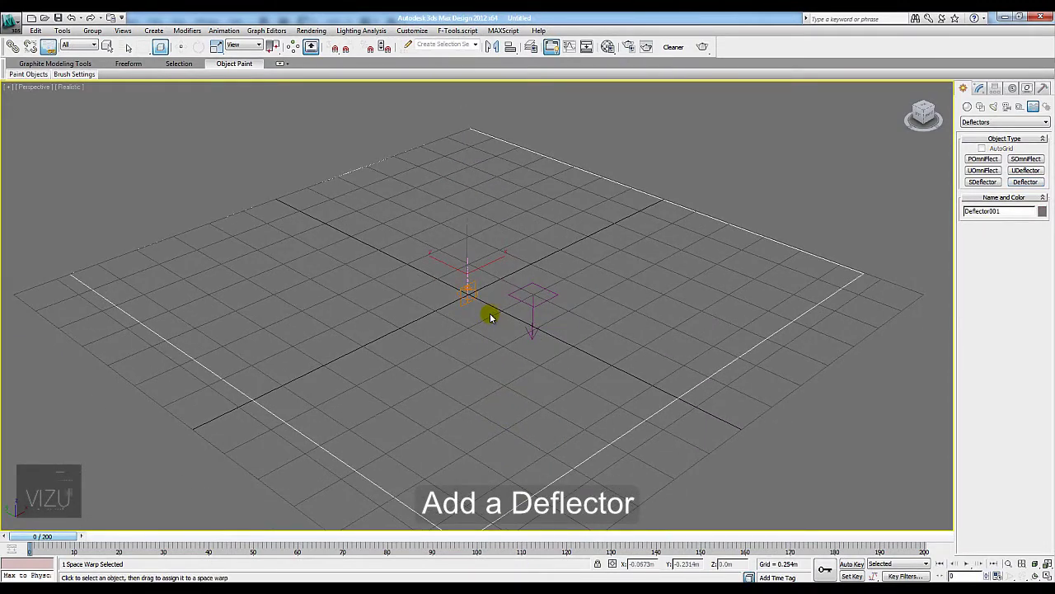
{"action": "left_click", "coordinate": [180, 50]}
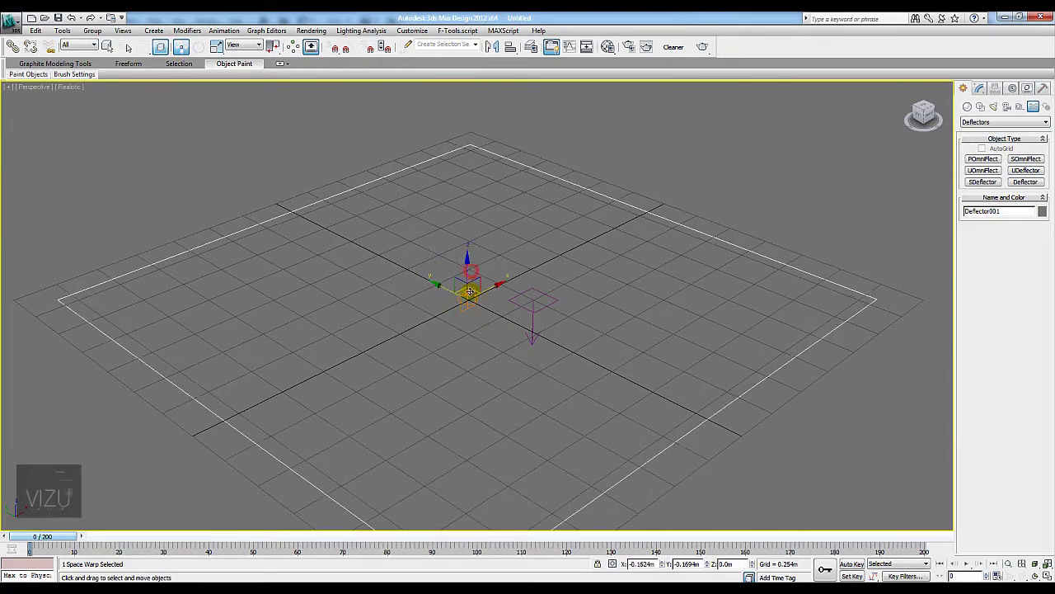
{"action": "left_click_drag", "start_coordinate": [471, 269], "coordinate": [467, 289]}
{"action": "left_click", "coordinate": [481, 324]}
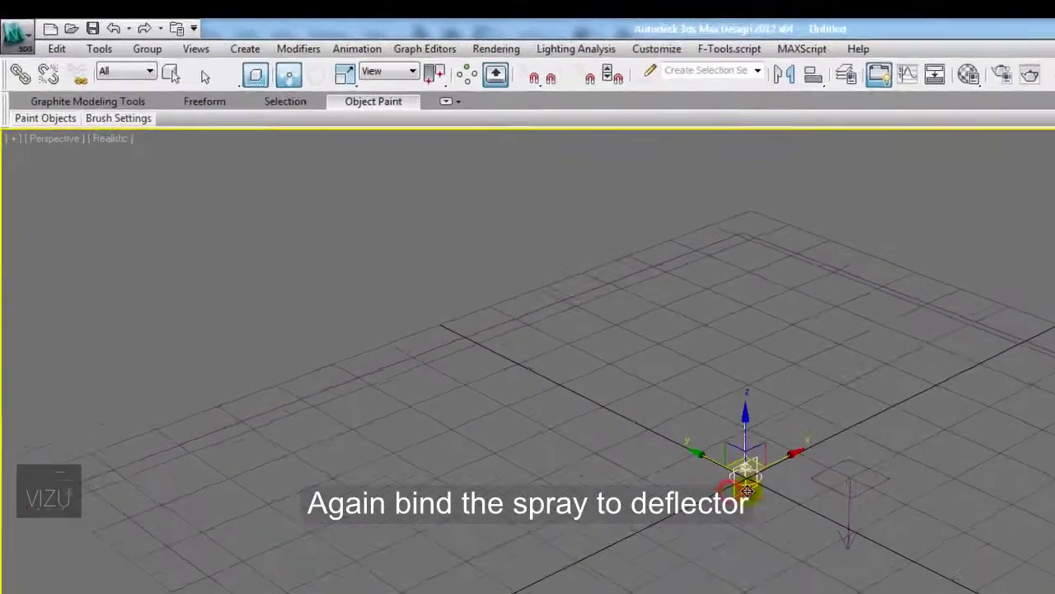
Bind the Super Spray to the Deflector and preview the spray at frame 22
{"action": "left_click", "coordinate": [49, 47]}
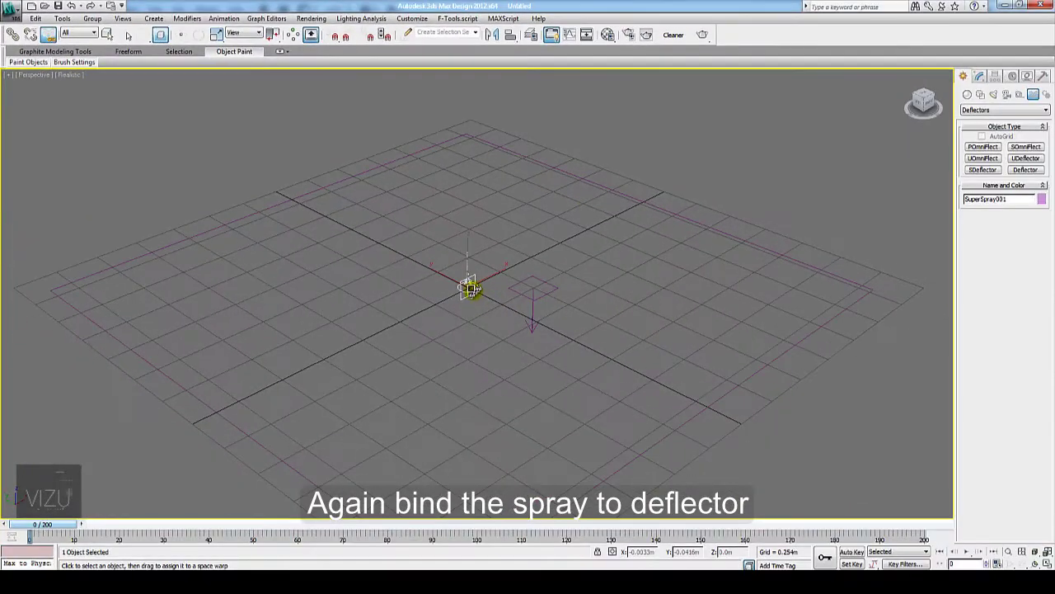
{"action": "left_click_drag", "start_coordinate": [467, 284], "coordinate": [598, 187]}
{"action": "mouse_move", "coordinate": [412, 414]}
{"action": "middle_mouse_down", "text": "alt"}
{"action": "mouse_move", "coordinate": [400, 384]}
{"action": "mouse_move", "coordinate": [438, 346]}
{"action": "mouse_move", "coordinate": [486, 355]}
{"action": "middle_mouse_up", "text": "alt"}
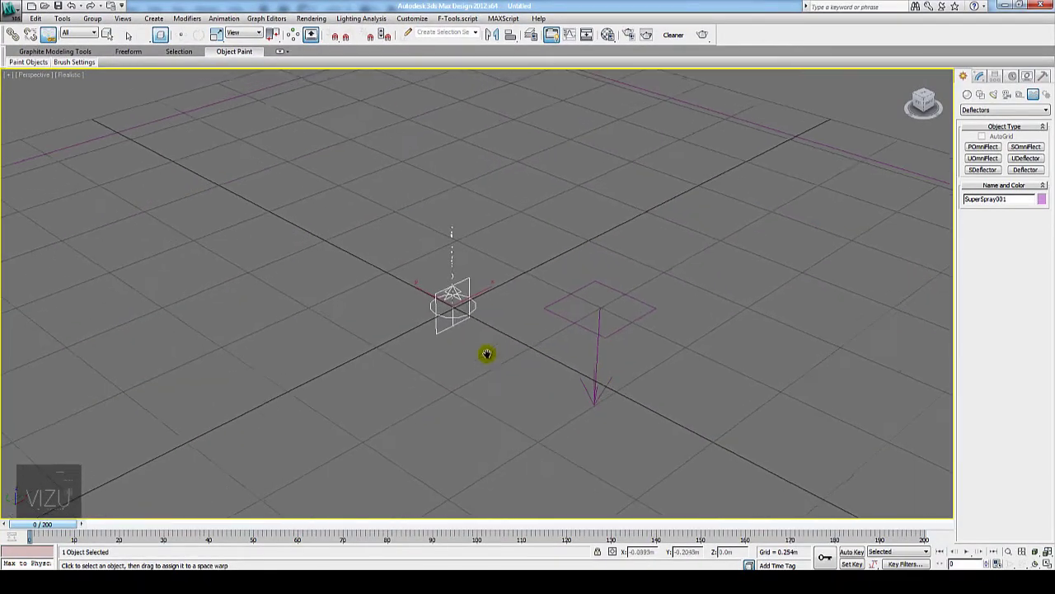
{"action": "left_click_drag", "start_coordinate": [65, 524], "coordinate": [136, 523]}
{"action": "mouse_move", "coordinate": [243, 432]}
{"action": "middle_mouse_down"}
{"action": "mouse_move", "coordinate": [384, 412]}
{"action": "mouse_move", "coordinate": [382, 482]}
{"action": "mouse_move", "coordinate": [377, 447]}
{"action": "mouse_move", "coordinate": [382, 465]}
{"action": "middle_mouse_up"}
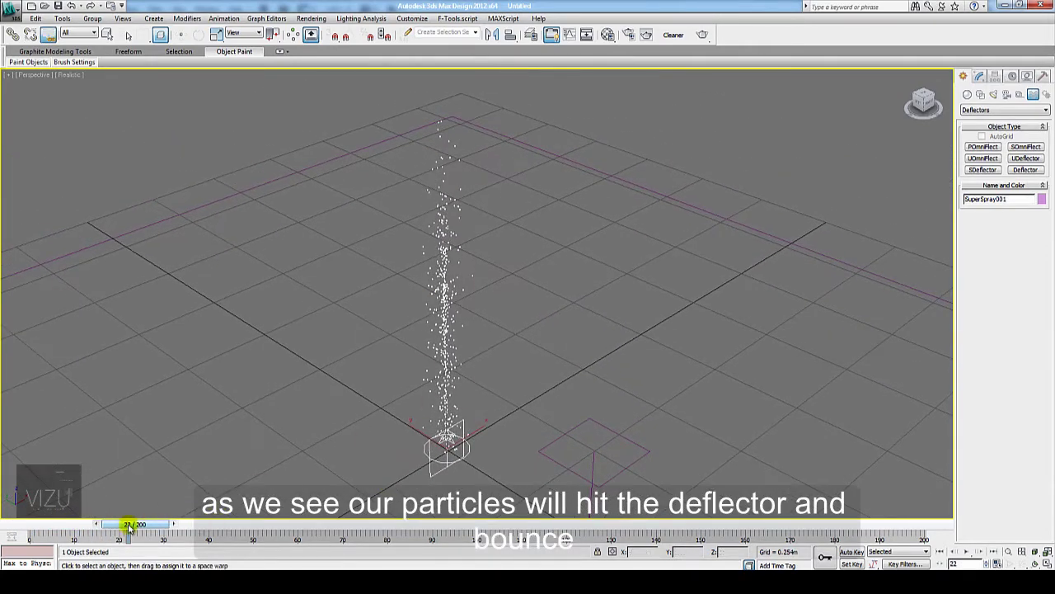
Select Deflector001 and lower its Bounce to 0.1
{"action": "mouse_move", "coordinate": [130, 528]}
{"action": "left_mouse_down"}
{"action": "mouse_move", "coordinate": [87, 533]}
{"action": "mouse_move", "coordinate": [195, 541]}
{"action": "left_mouse_up"}
{"action": "left_click", "coordinate": [978, 77]}
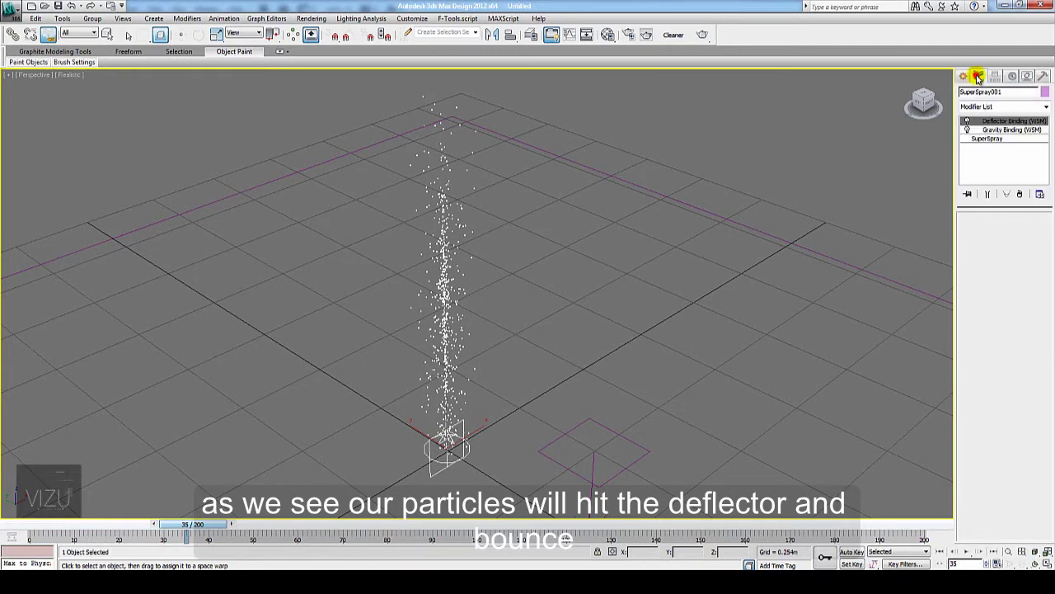
{"action": "left_click", "coordinate": [675, 199]}
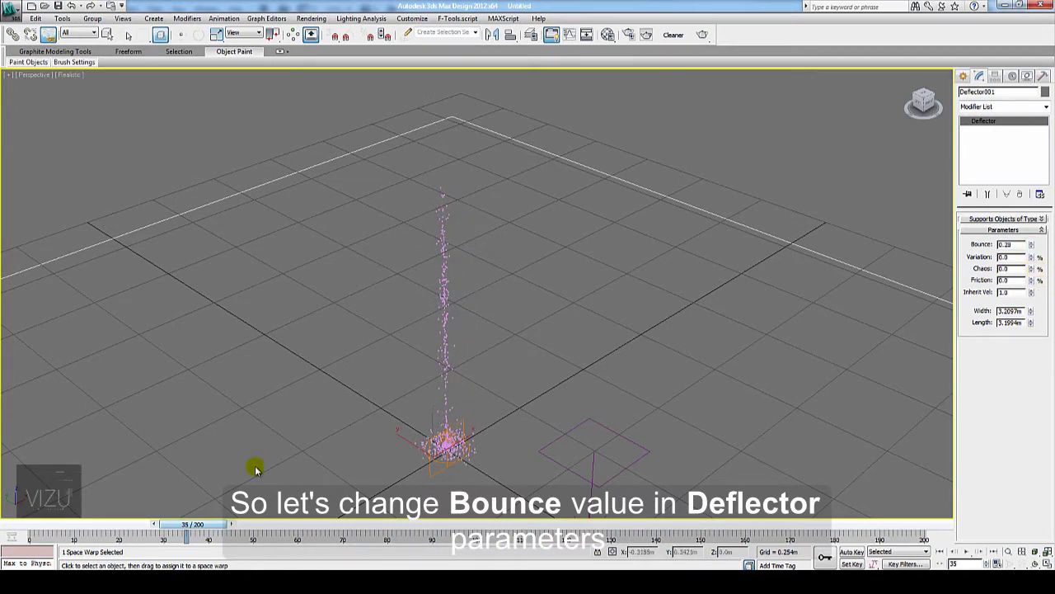
{"action": "mouse_move", "coordinate": [191, 528]}
{"action": "left_mouse_down"}
{"action": "mouse_move", "coordinate": [108, 530]}
{"action": "mouse_move", "coordinate": [211, 536]}
{"action": "left_mouse_up"}
{"action": "double_click", "coordinate": [1003, 261]}
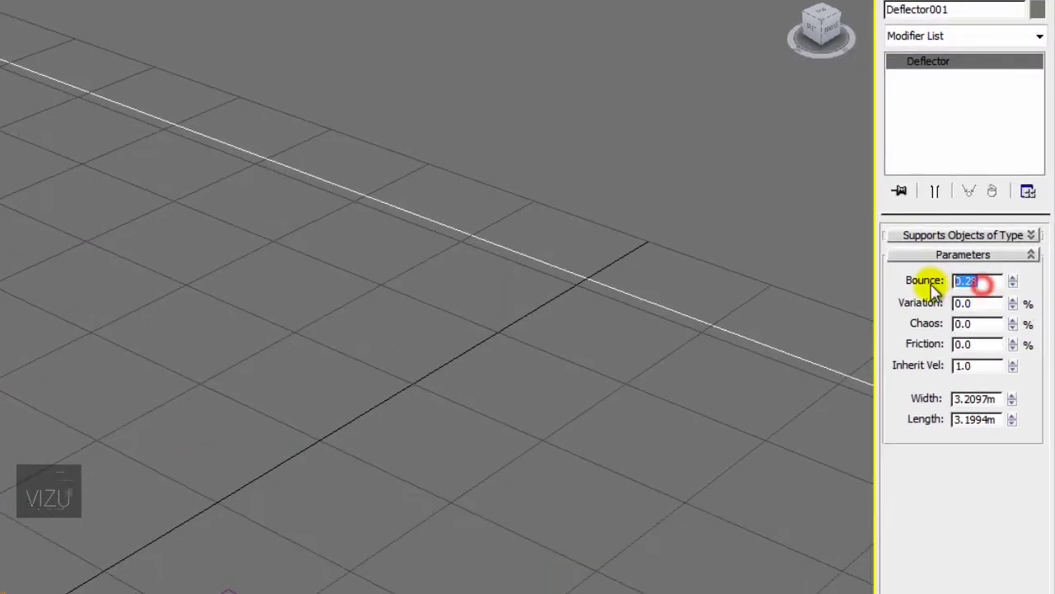
{"action": "type", "text": "0.1"}
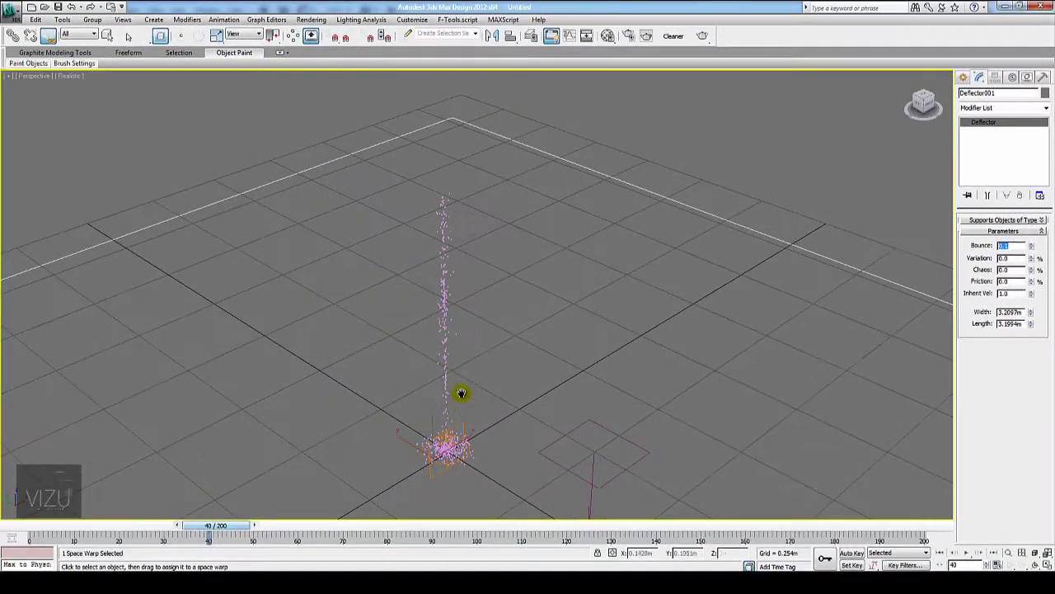
Check the low-bounce particles from a low orbit and from the Top view
{"action": "left_click", "coordinate": [1033, 565]}
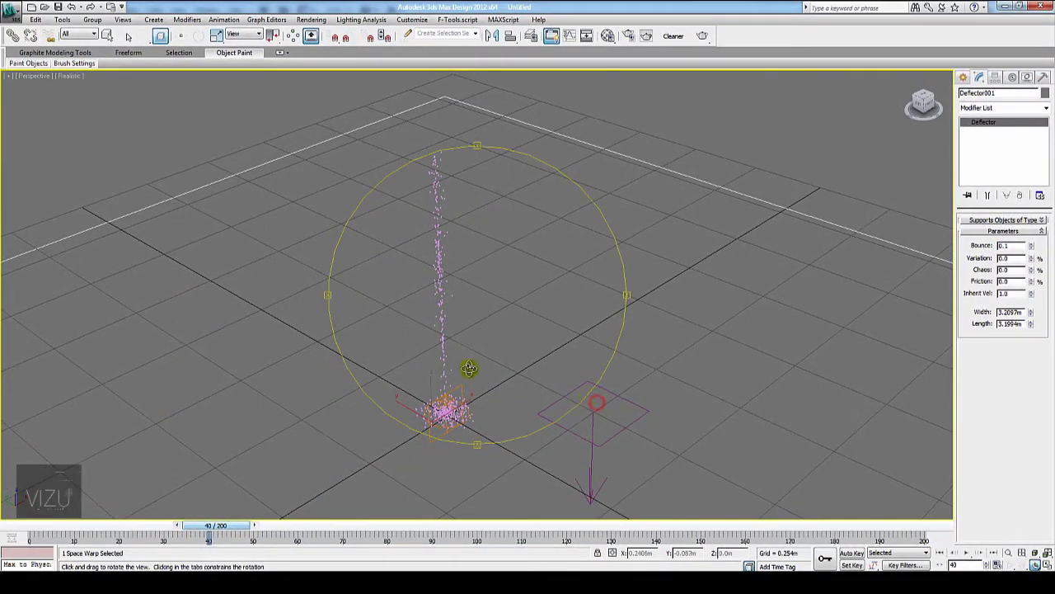
{"action": "mouse_move", "coordinate": [467, 365]}
{"action": "left_mouse_down"}
{"action": "mouse_move", "coordinate": [468, 310]}
{"action": "mouse_move", "coordinate": [464, 330]}
{"action": "left_mouse_up"}
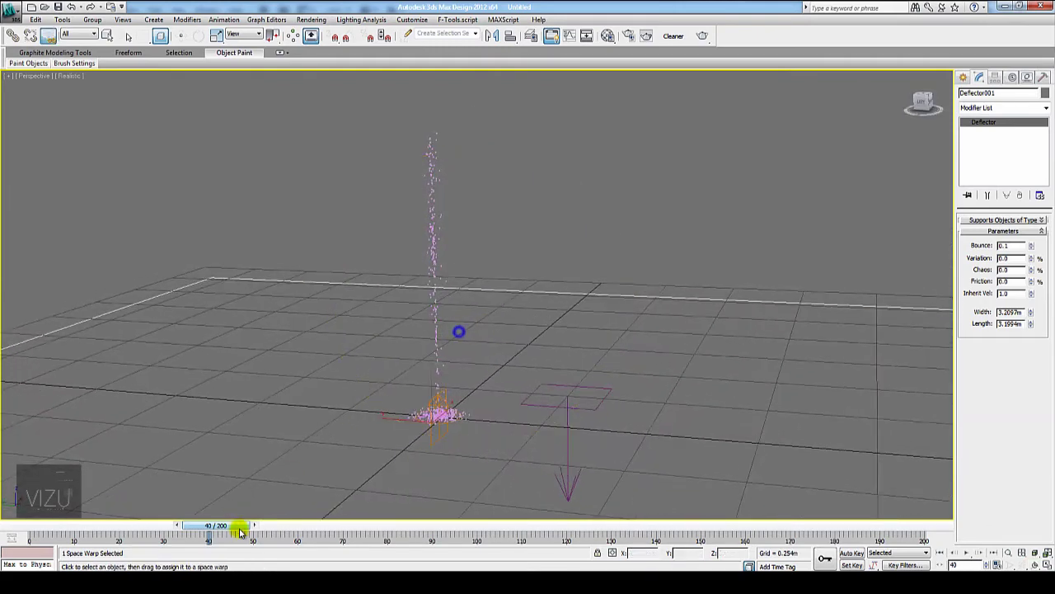
{"action": "mouse_move", "coordinate": [229, 526]}
{"action": "left_mouse_down"}
{"action": "mouse_move", "coordinate": [159, 525]}
{"action": "mouse_move", "coordinate": [466, 527]}
{"action": "mouse_move", "coordinate": [181, 525]}
{"action": "left_mouse_up"}
{"action": "left_click_drag", "start_coordinate": [419, 445], "coordinate": [462, 293]}
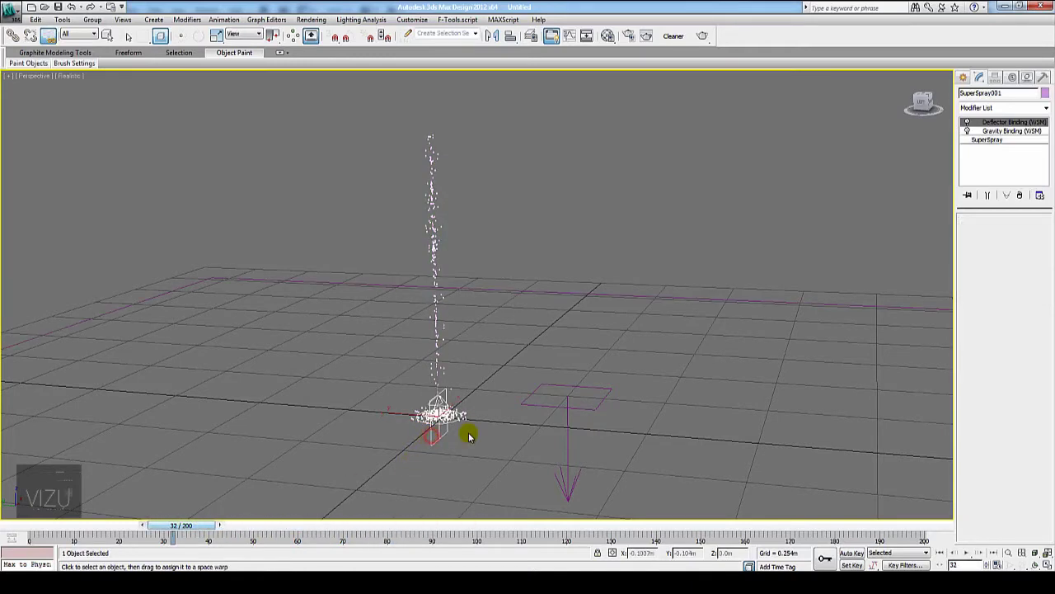
{"action": "key", "text": "t"}
{"action": "key", "text": "z"}
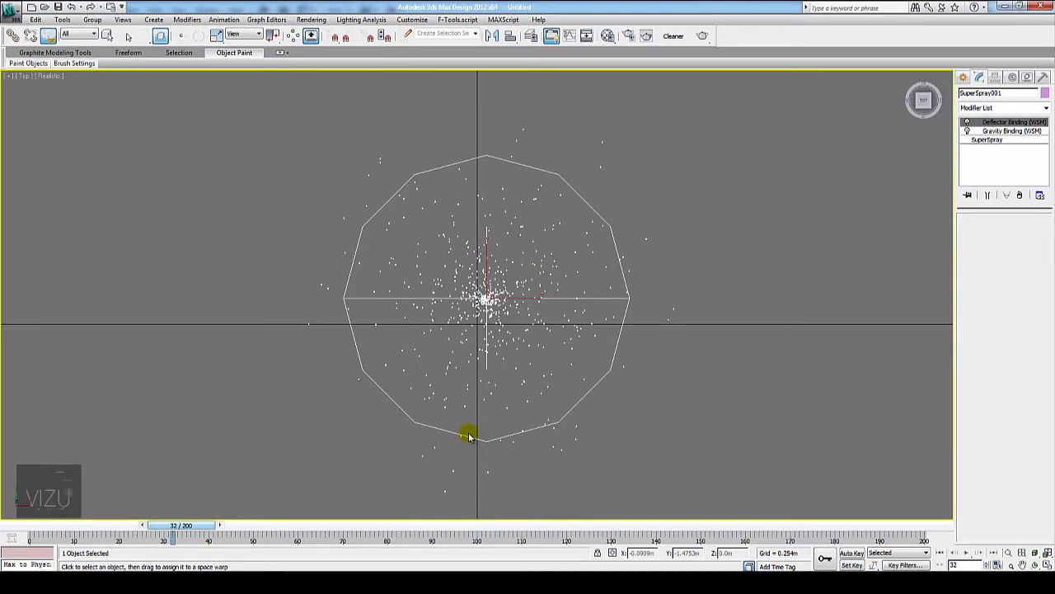
{"action": "scroll", "coordinate": [483, 404], "scroll_direction": "down", "scroll_amount": 5}
{"action": "mouse_move", "coordinate": [483, 404]}
{"action": "middle_mouse_down", "text": "alt"}
{"action": "mouse_move", "coordinate": [514, 388]}
{"action": "mouse_move", "coordinate": [546, 391]}
{"action": "mouse_move", "coordinate": [513, 431]}
{"action": "middle_mouse_up", "text": "alt"}
Return to the Perspective view, recentre the scene and reselect the Super Spray emitter
{"action": "left_click", "coordinate": [513, 430]}
{"action": "scroll", "coordinate": [514, 430], "scroll_direction": "up", "scroll_amount": 3}
{"action": "scroll", "coordinate": [503, 437], "scroll_direction": "up", "scroll_amount": 2}
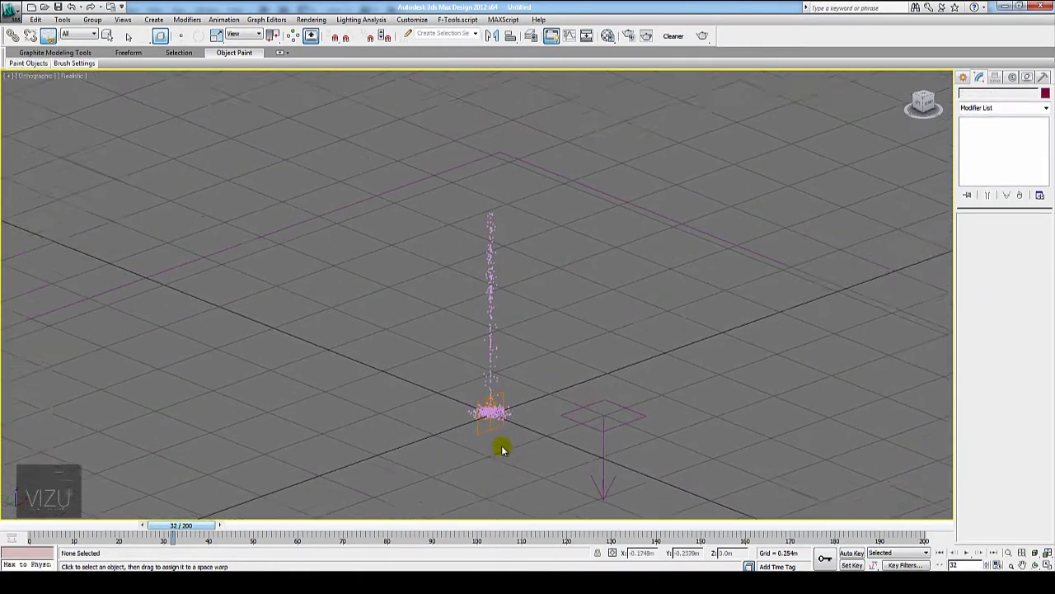
{"action": "scroll", "coordinate": [500, 446], "scroll_direction": "up", "scroll_amount": 2}
{"action": "key", "text": "p"}
{"action": "mouse_move", "coordinate": [499, 443]}
{"action": "middle_mouse_down"}
{"action": "mouse_move", "coordinate": [495, 379]}
{"action": "mouse_move", "coordinate": [537, 438]}
{"action": "mouse_move", "coordinate": [544, 394]}
{"action": "mouse_move", "coordinate": [522, 372]}
{"action": "mouse_move", "coordinate": [522, 396]}
{"action": "mouse_move", "coordinate": [561, 355]}
{"action": "mouse_move", "coordinate": [839, 207]}
{"action": "middle_mouse_up"}
{"action": "scroll", "coordinate": [495, 381], "scroll_direction": "up", "scroll_amount": 1}
{"action": "left_click", "coordinate": [495, 392]}
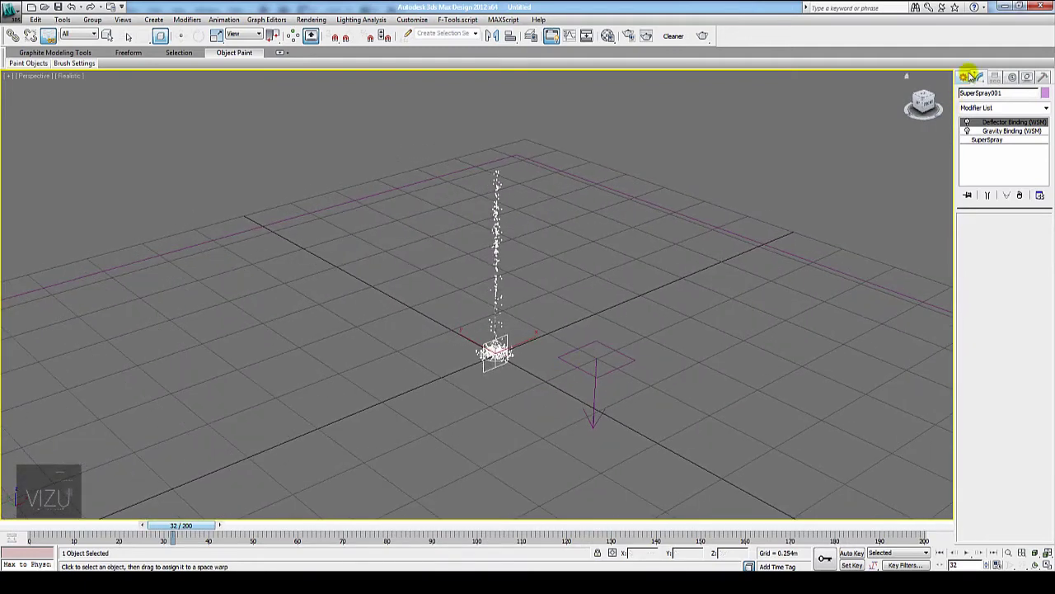
Draw a circle spline centred on the Super Spray emitter
{"action": "left_click", "coordinate": [964, 78]}
{"action": "left_click", "coordinate": [981, 96]}
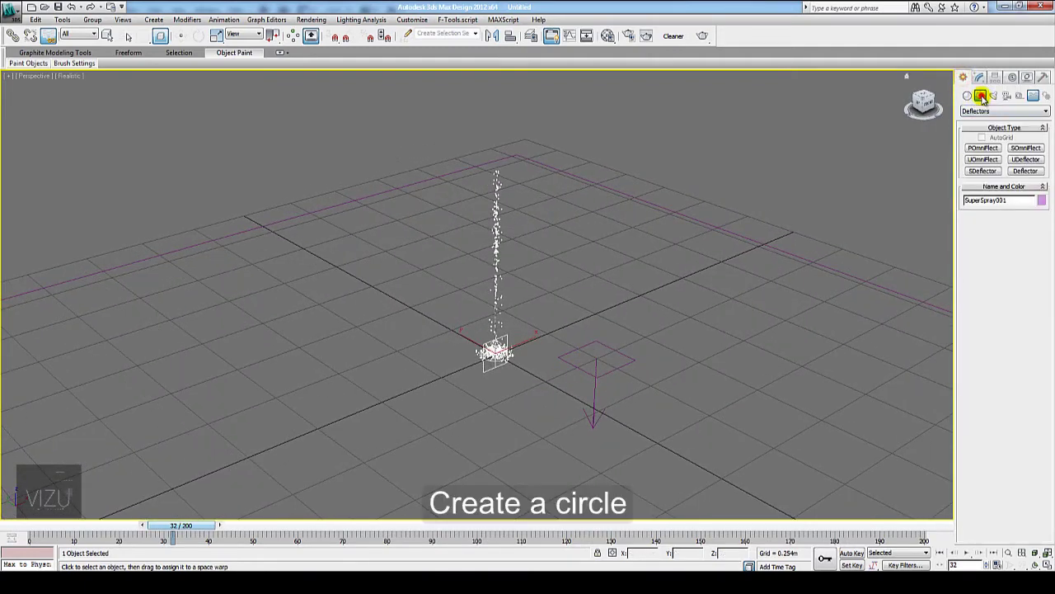
{"action": "left_click", "coordinate": [985, 169]}
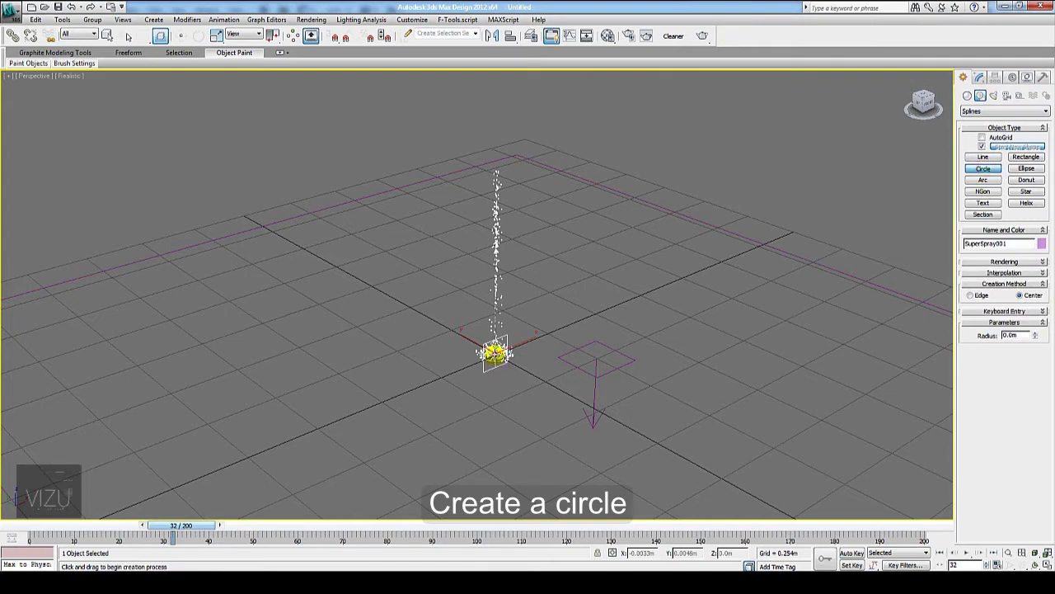
{"action": "left_click_drag", "start_coordinate": [495, 353], "coordinate": [536, 418]}
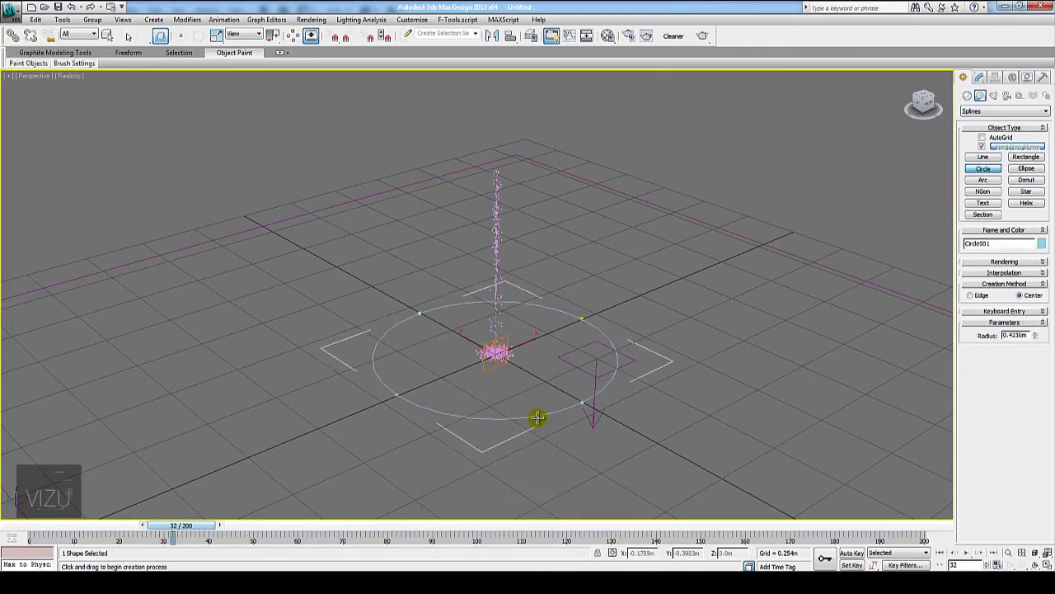
{"action": "right_click", "coordinate": [537, 418]}
Move the Super Spray emitter out to the circle's edge
{"action": "middle_click_drag", "start_coordinate": [566, 360], "coordinate": [544, 365], "text": "alt"}
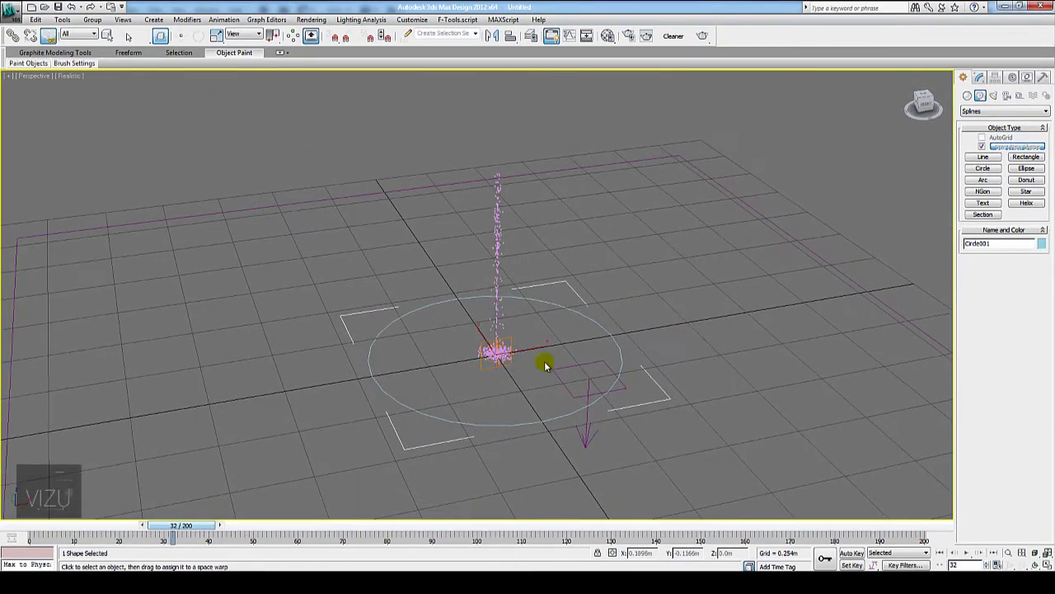
{"action": "left_click", "coordinate": [503, 366]}
{"action": "key", "text": "w"}
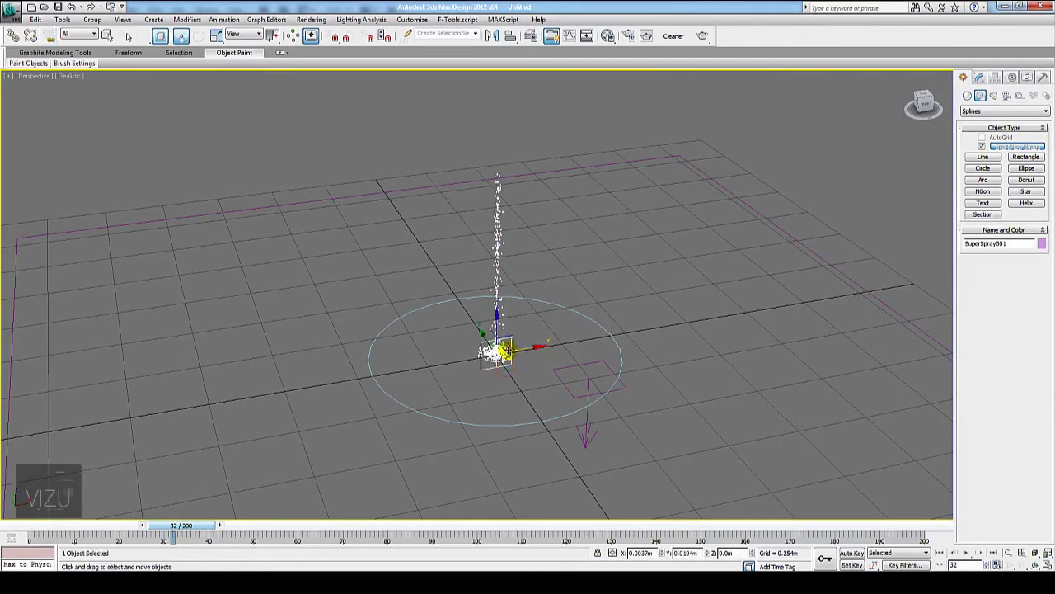
{"action": "mouse_move", "coordinate": [501, 350]}
{"action": "left_mouse_down"}
{"action": "mouse_move", "coordinate": [666, 345]}
{"action": "mouse_move", "coordinate": [631, 347]}
{"action": "left_mouse_up"}
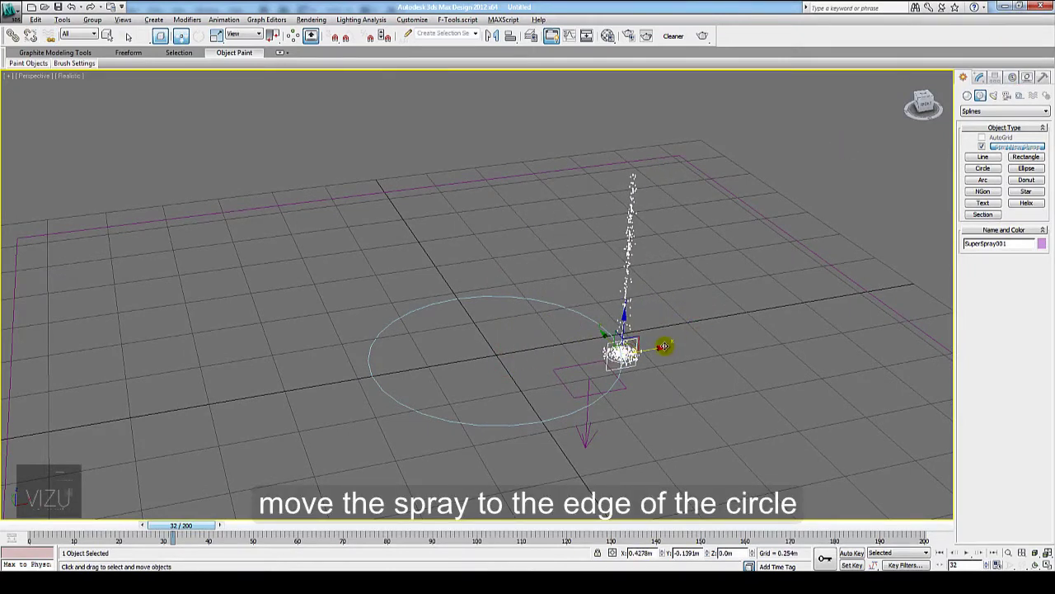
{"action": "mouse_move", "coordinate": [664, 346]}
{"action": "middle_mouse_down", "text": "alt"}
{"action": "mouse_move", "coordinate": [655, 366]}
{"action": "mouse_move", "coordinate": [973, 229]}
{"action": "middle_mouse_up", "text": "alt"}
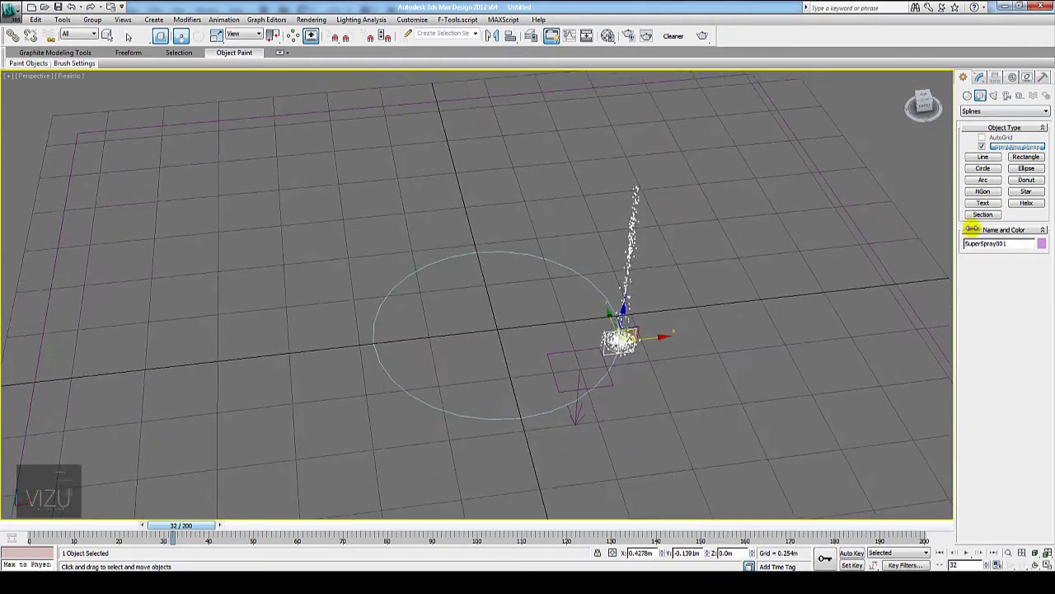
{"action": "left_click", "coordinate": [1020, 96]}
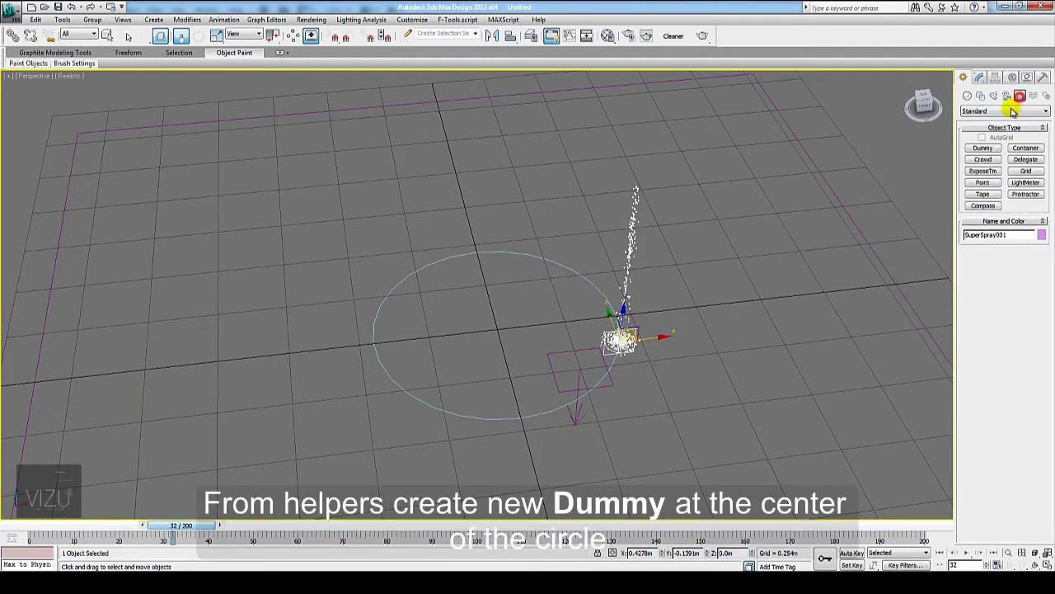
{"action": "left_click", "coordinate": [984, 148]}
Create Dummy001 at the circle's centre, lift it about 0.6m in Z, then select SuperSpray001
{"action": "left_click_drag", "start_coordinate": [495, 329], "coordinate": [498, 333]}
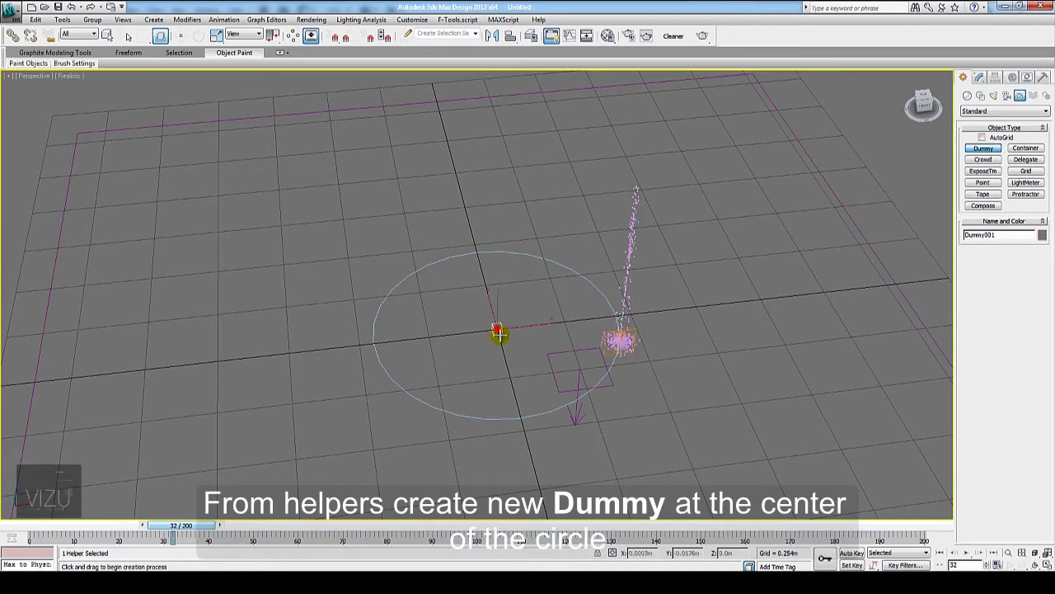
{"action": "right_click", "coordinate": [501, 337]}
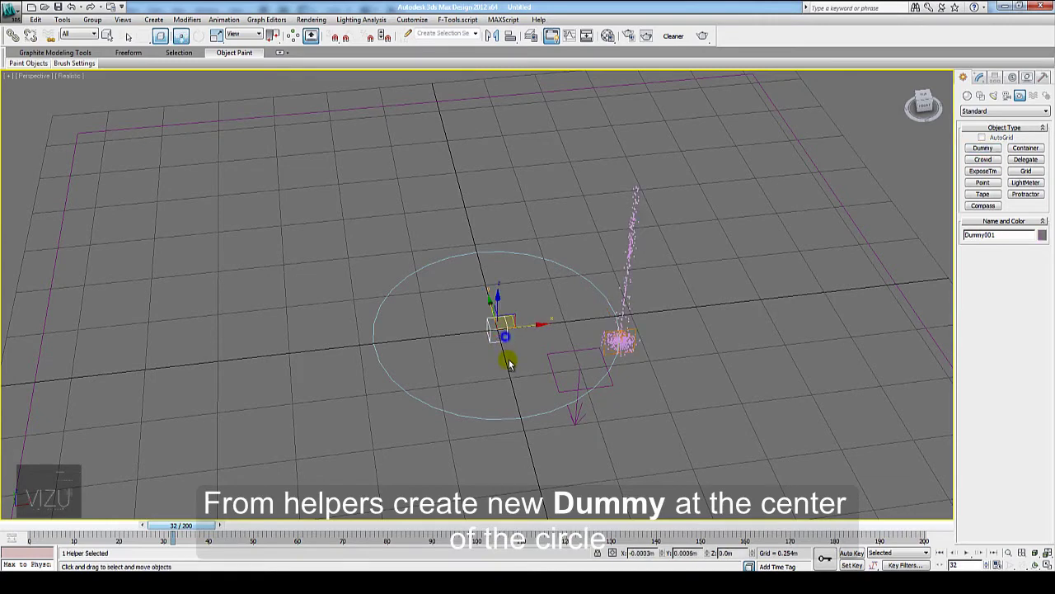
{"action": "mouse_move", "coordinate": [506, 361]}
{"action": "middle_mouse_down", "text": "alt"}
{"action": "mouse_move", "coordinate": [535, 337]}
{"action": "mouse_move", "coordinate": [495, 293]}
{"action": "middle_mouse_up", "text": "alt"}
{"action": "left_click_drag", "start_coordinate": [498, 253], "coordinate": [498, 135]}
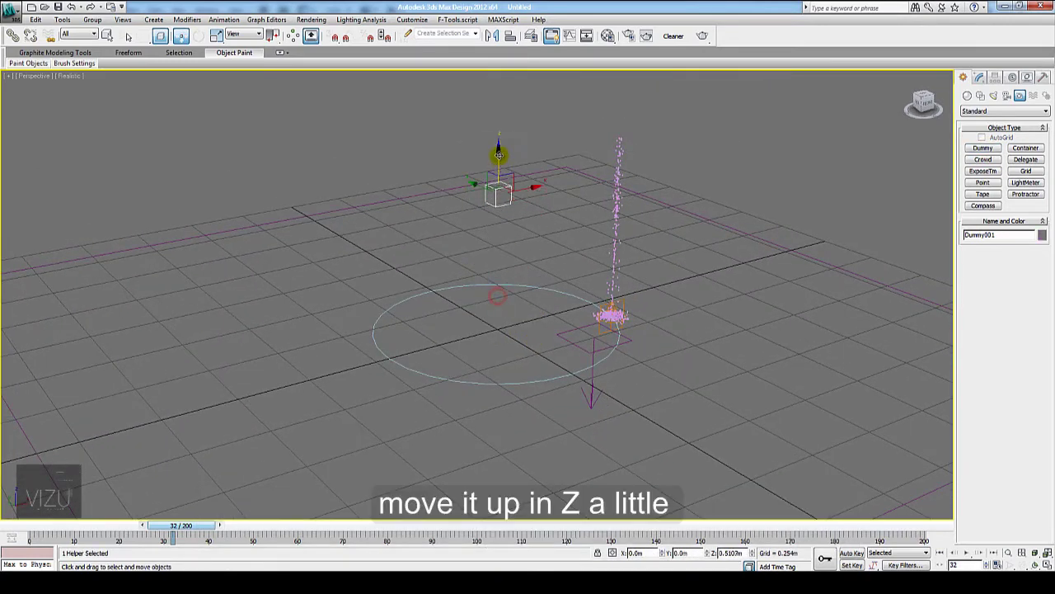
{"action": "mouse_move", "coordinate": [615, 284]}
{"action": "middle_mouse_down", "text": "alt"}
{"action": "mouse_move", "coordinate": [596, 295]}
{"action": "mouse_move", "coordinate": [625, 306]}
{"action": "middle_mouse_up", "text": "alt"}
{"action": "left_click", "coordinate": [622, 307]}
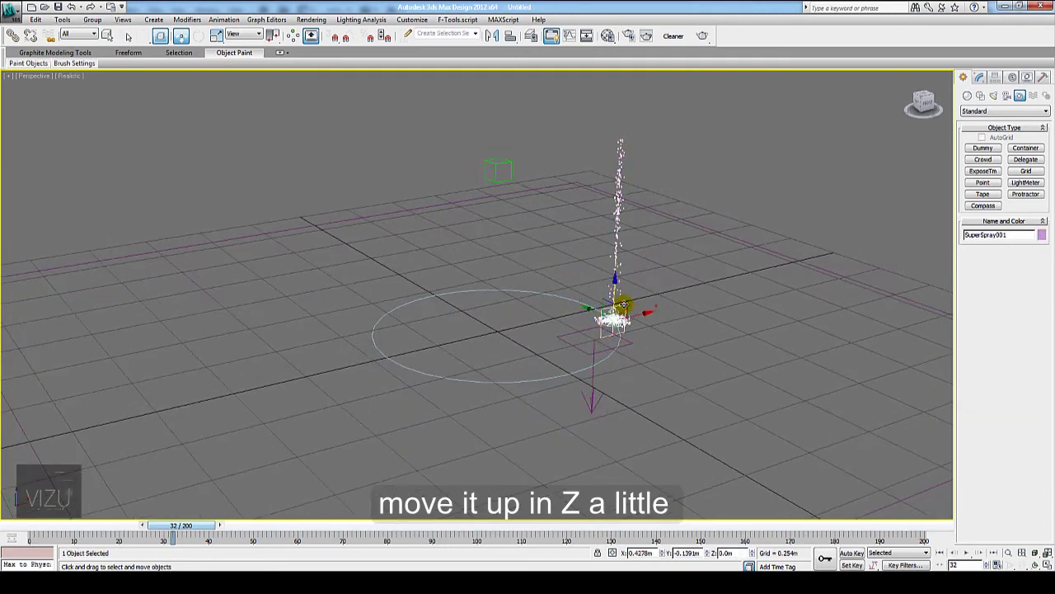
Assign a LookAt Constraint controller to SuperSpray001's Rotation track in the Motion panel
{"action": "left_click", "coordinate": [1013, 77]}
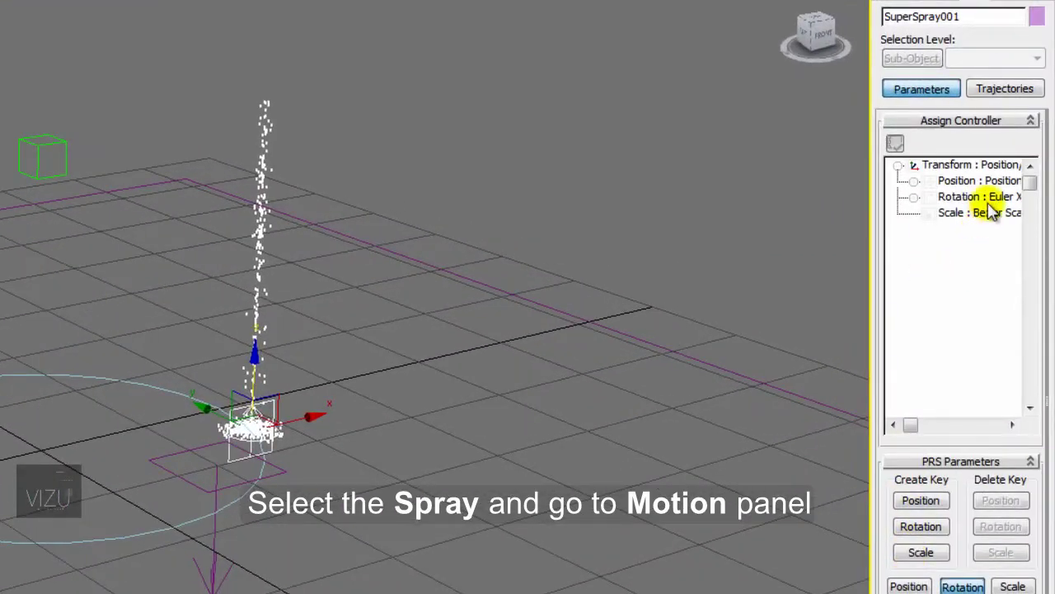
{"action": "left_click", "coordinate": [961, 196]}
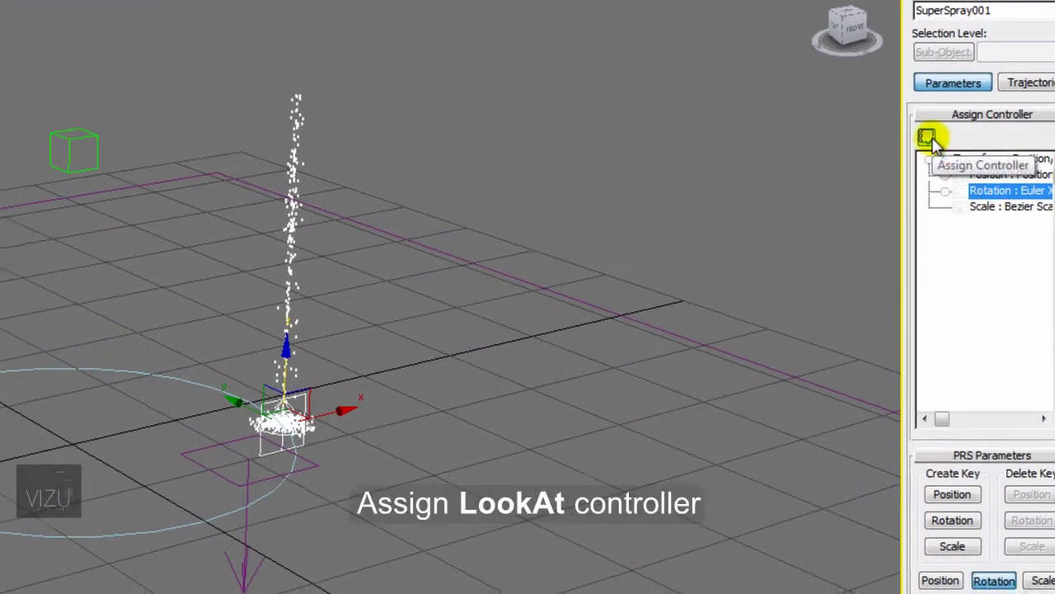
{"action": "left_click", "coordinate": [929, 137]}
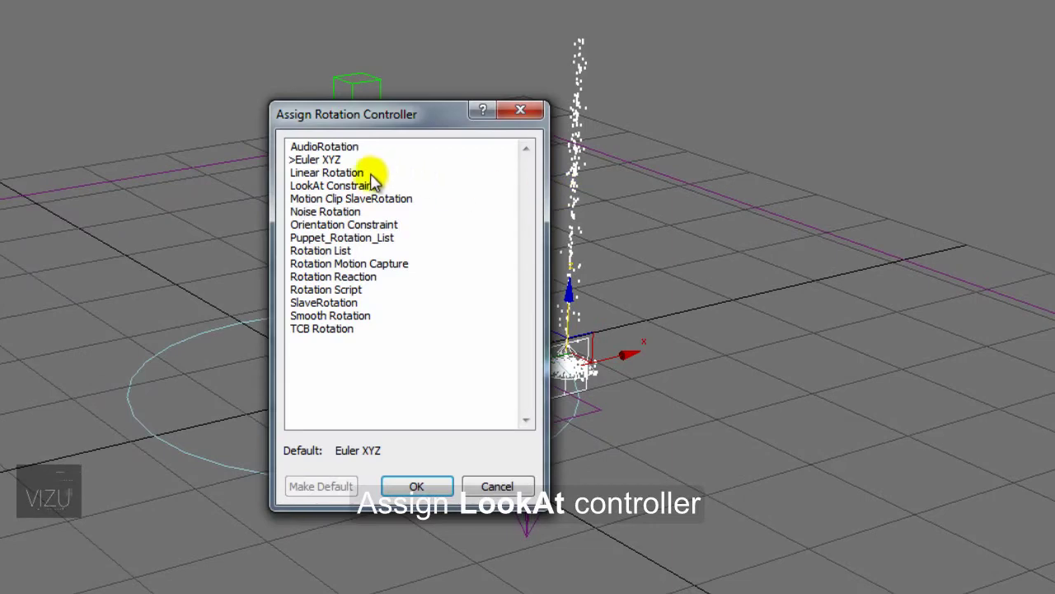
{"action": "left_click", "coordinate": [307, 186]}
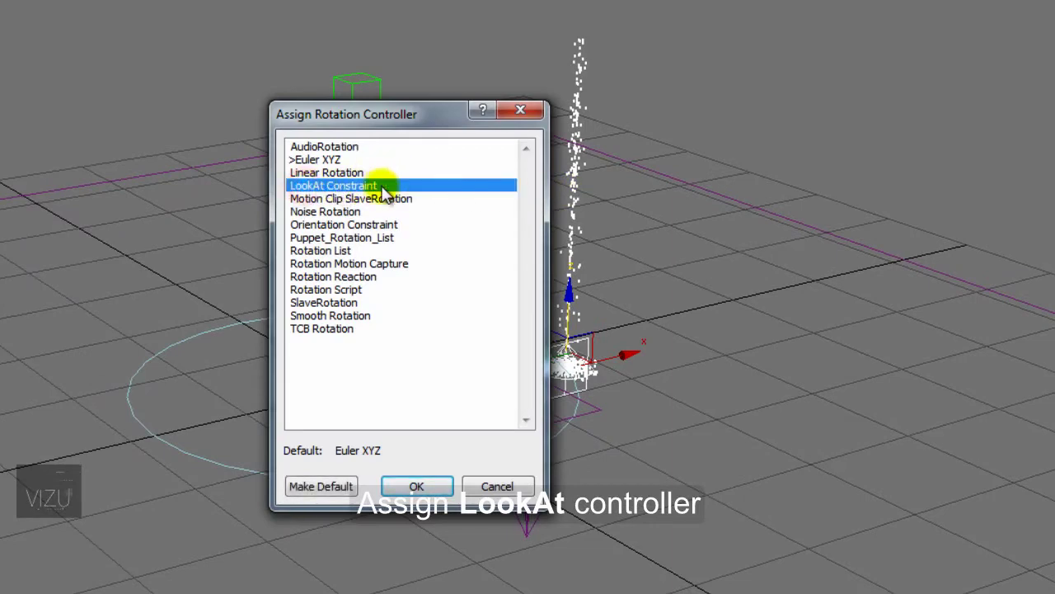
{"action": "left_click", "coordinate": [416, 486]}
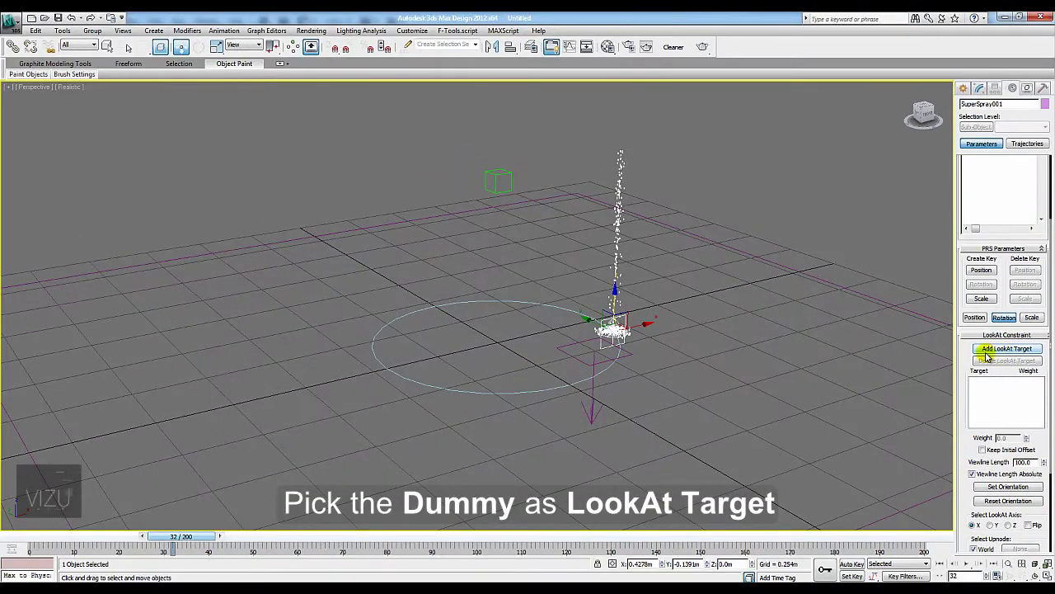
Add Dummy001 as the spray's LookAt target with Keep Initial Offset enabled
{"action": "left_click", "coordinate": [1023, 350]}
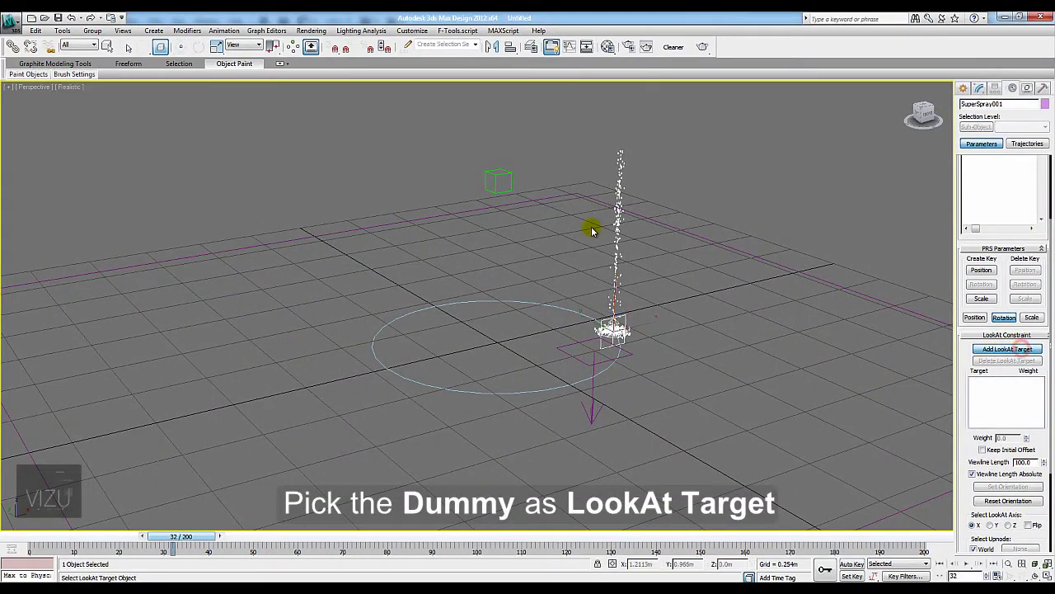
{"action": "left_click", "coordinate": [507, 193]}
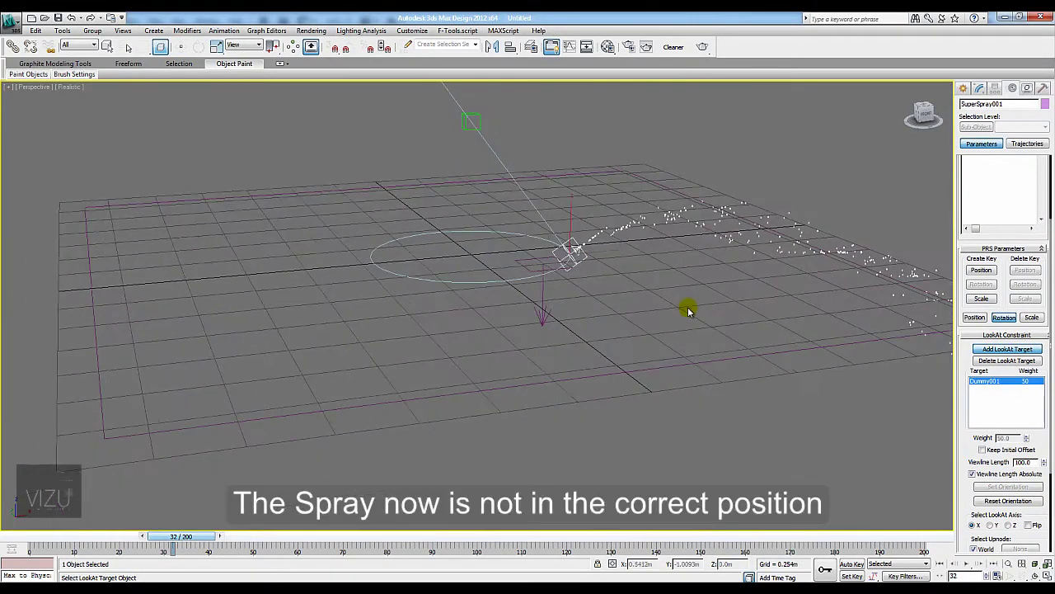
{"action": "middle_click_drag", "start_coordinate": [693, 310], "coordinate": [668, 408]}
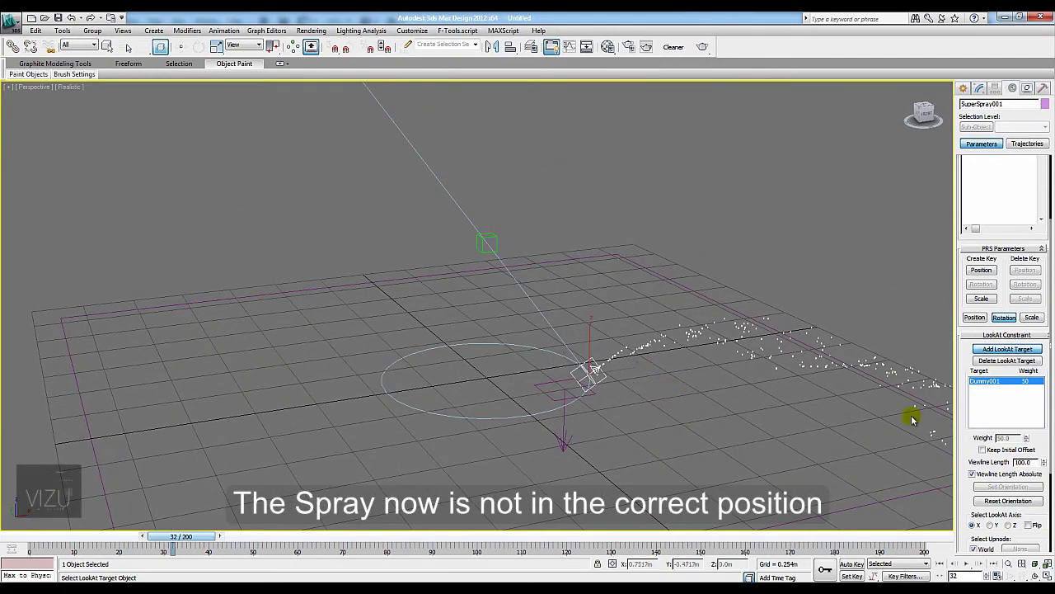
{"action": "left_click", "coordinate": [984, 450]}
{"action": "middle_click_drag", "start_coordinate": [653, 407], "coordinate": [660, 417]}
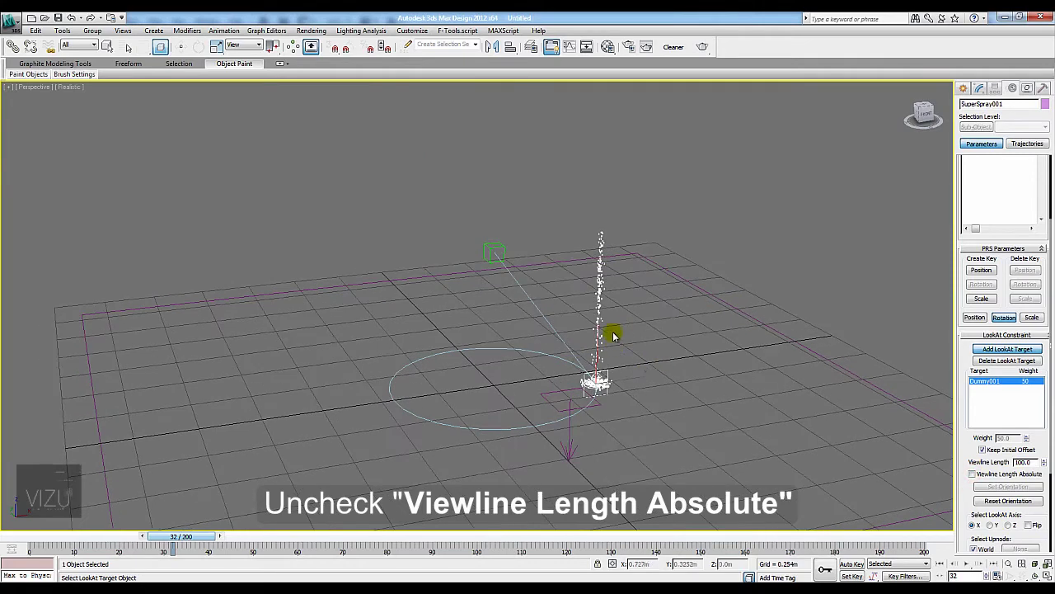
{"action": "right_click", "coordinate": [874, 339]}
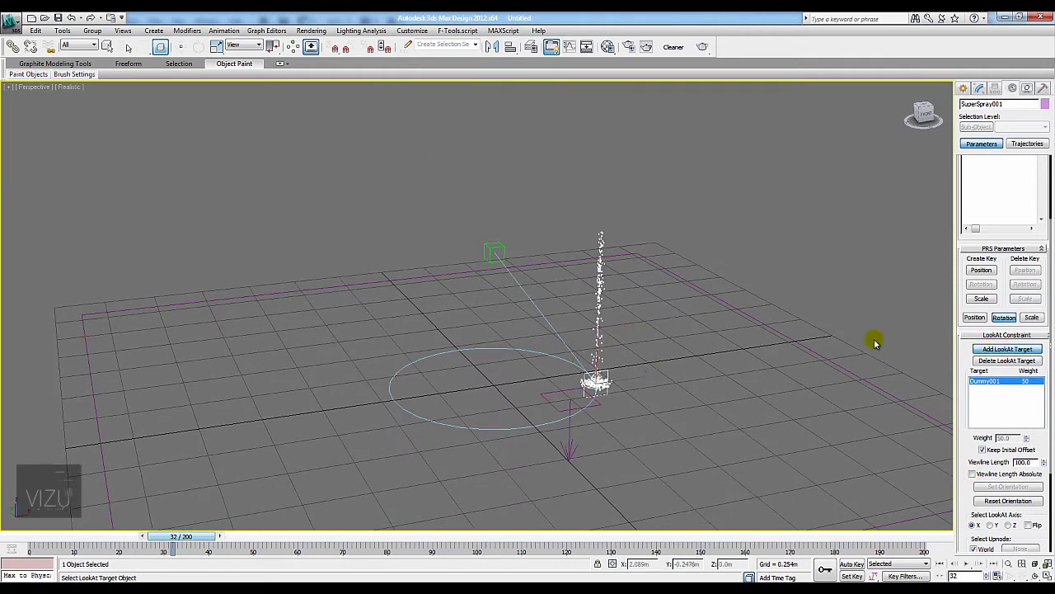
Adjust Dummy001's height and move the original spray outside the circle
{"action": "left_click", "coordinate": [490, 245]}
{"action": "mouse_move", "coordinate": [494, 227]}
{"action": "left_mouse_down"}
{"action": "mouse_move", "coordinate": [493, 321]}
{"action": "mouse_move", "coordinate": [495, 172]}
{"action": "mouse_move", "coordinate": [500, 302]}
{"action": "mouse_move", "coordinate": [500, 249]}
{"action": "left_mouse_up"}
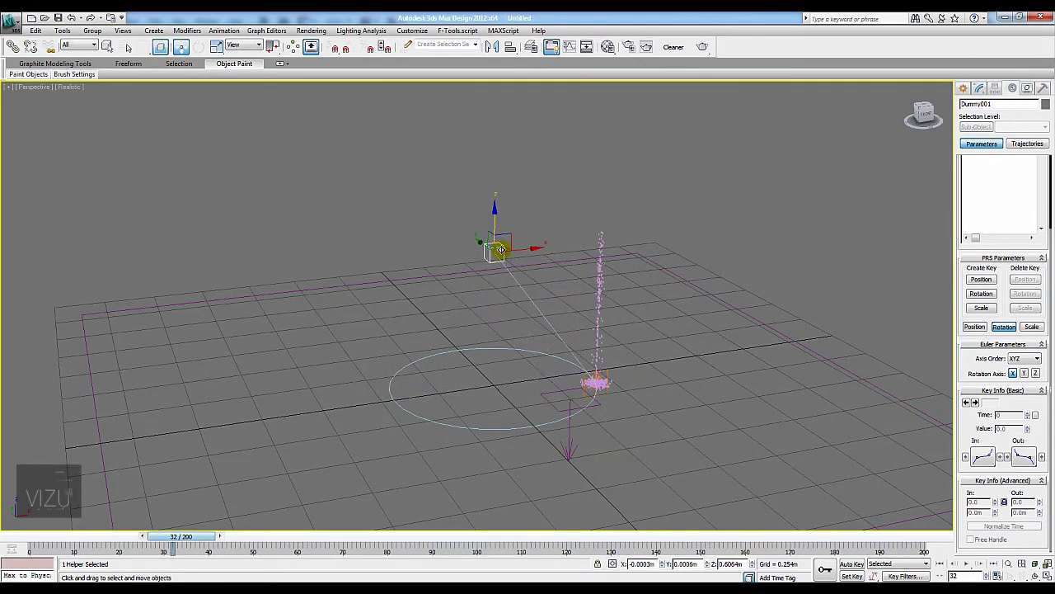
{"action": "left_click", "coordinate": [606, 369]}
{"action": "mouse_move", "coordinate": [602, 369]}
{"action": "left_mouse_down"}
{"action": "mouse_move", "coordinate": [719, 330]}
{"action": "mouse_move", "coordinate": [708, 297]}
{"action": "left_mouse_up"}
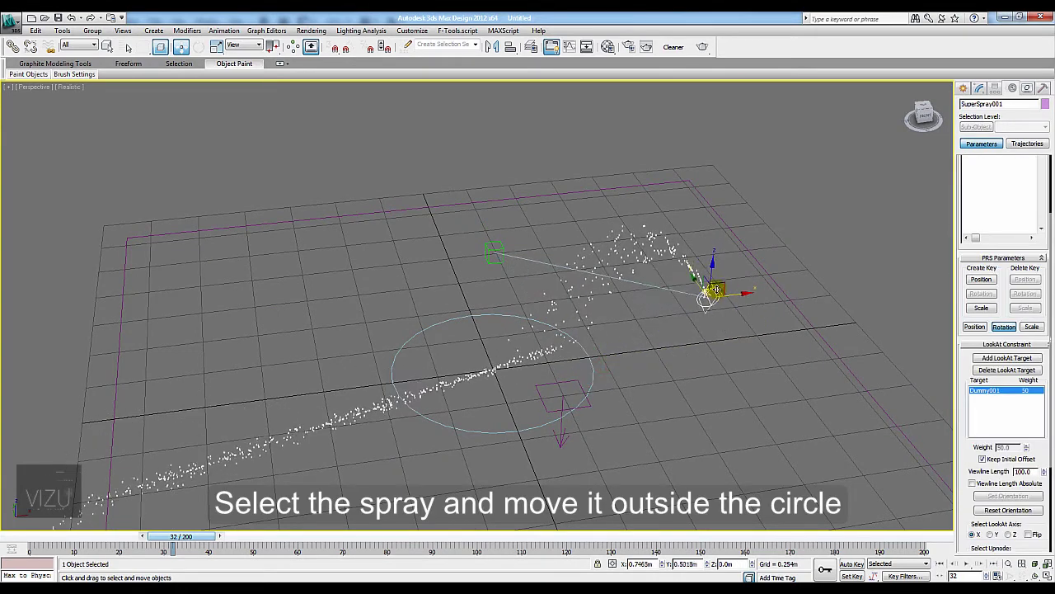
{"action": "left_click", "coordinate": [63, 31]}
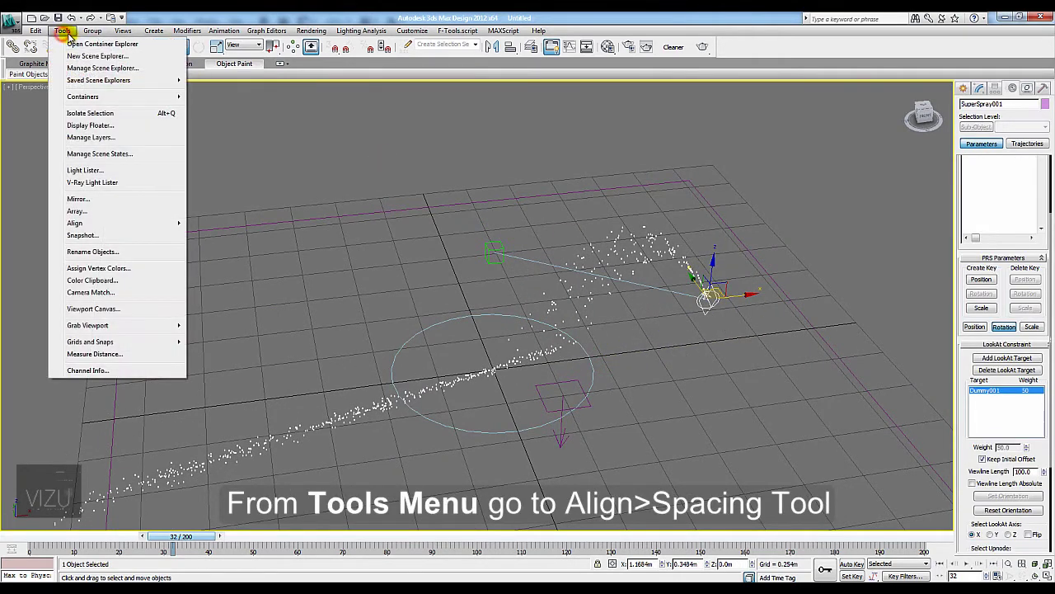
{"action": "mouse_move", "coordinate": [74, 223]}
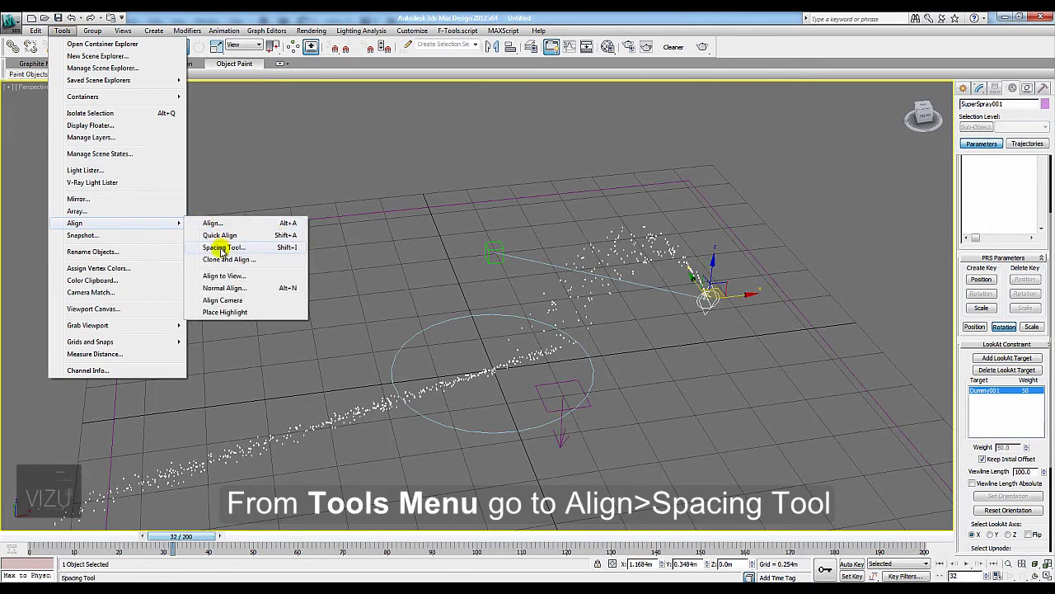
Open the Spacing Tool and pick Circle001 as the distribution path
{"action": "left_click", "coordinate": [213, 251]}
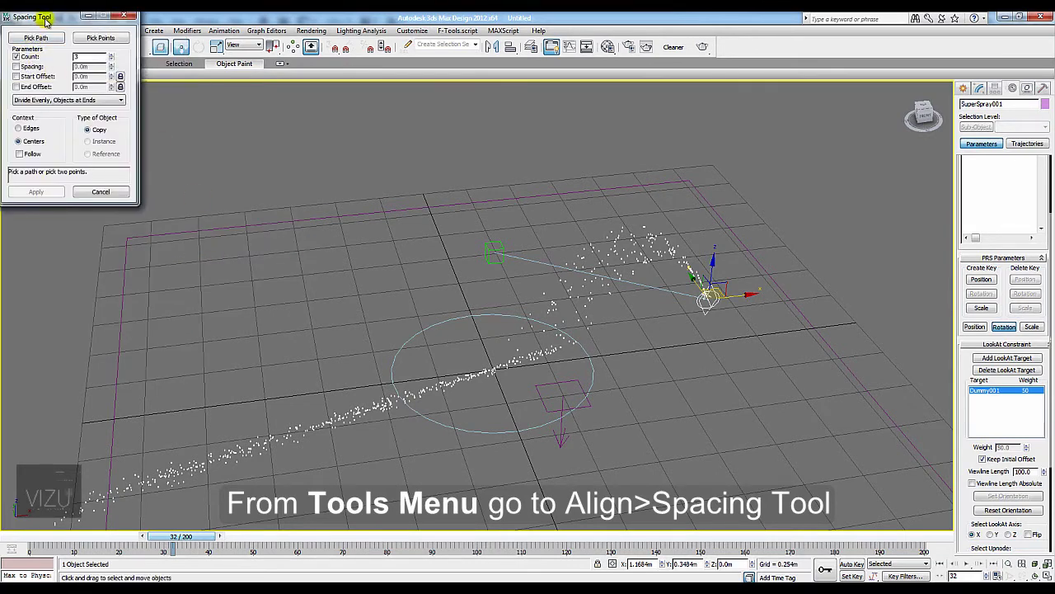
{"action": "left_click_drag", "start_coordinate": [45, 21], "coordinate": [169, 164]}
{"action": "left_click", "coordinate": [157, 182]}
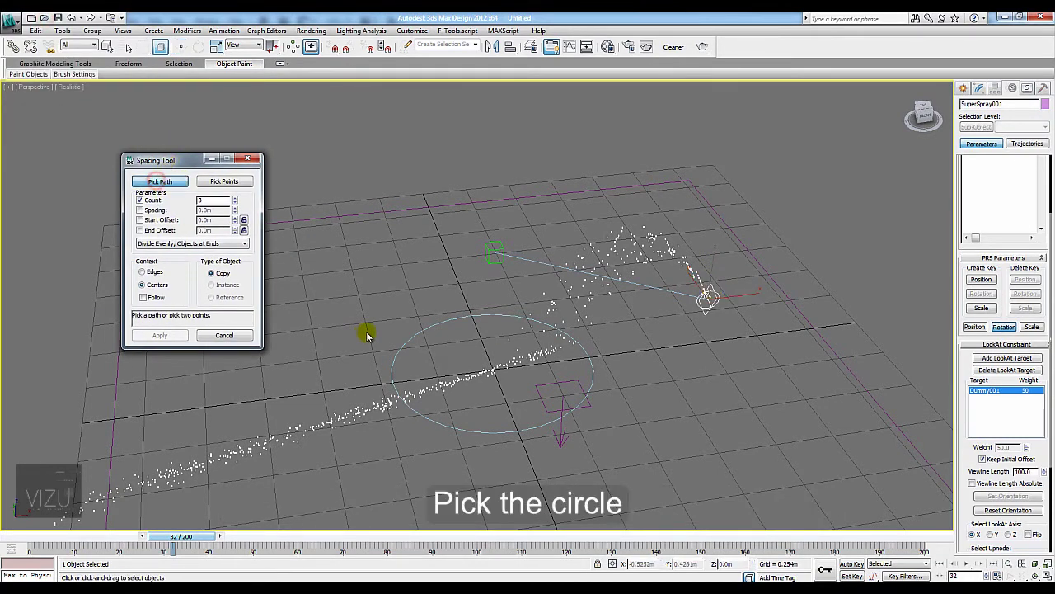
{"action": "left_click", "coordinate": [402, 343]}
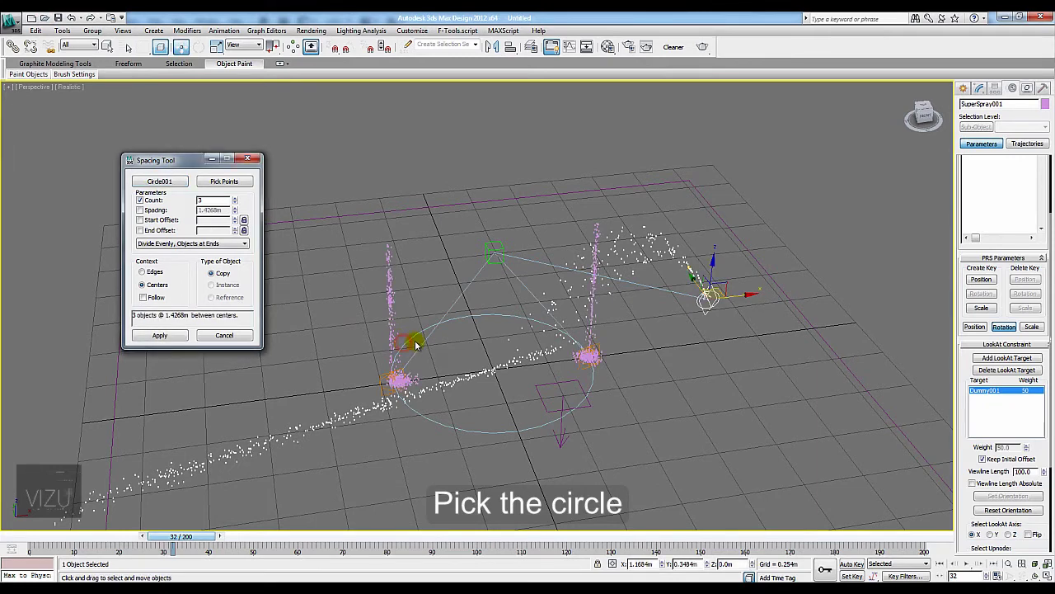
Apply a Count of 8 spray copies with Follow checked around the circle, then close the tool
{"action": "left_click", "coordinate": [235, 198]}
{"action": "left_click", "coordinate": [235, 198]}
{"action": "left_click", "coordinate": [235, 197]}
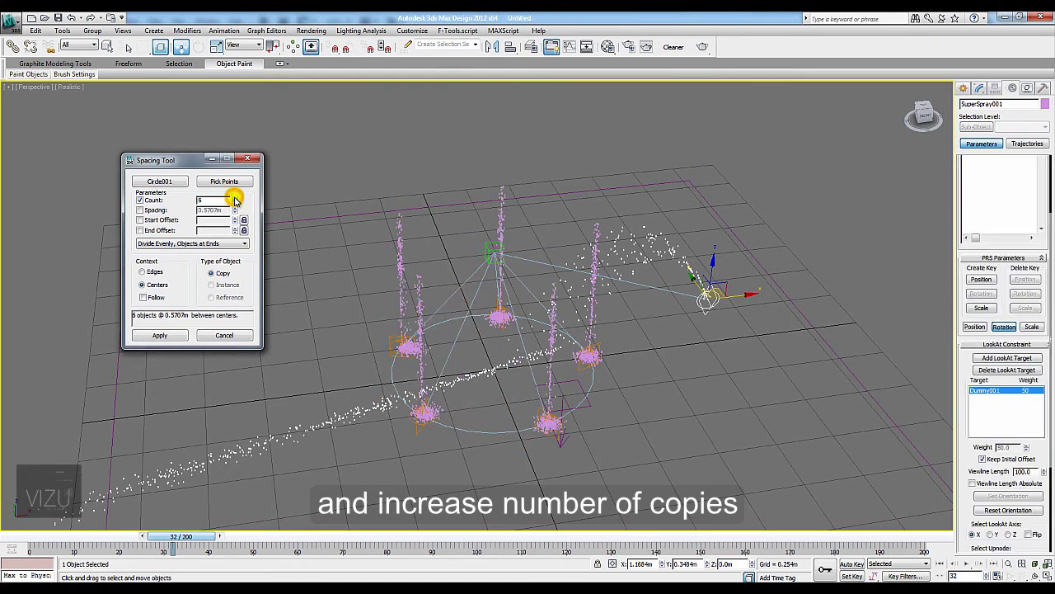
{"action": "left_click", "coordinate": [235, 198]}
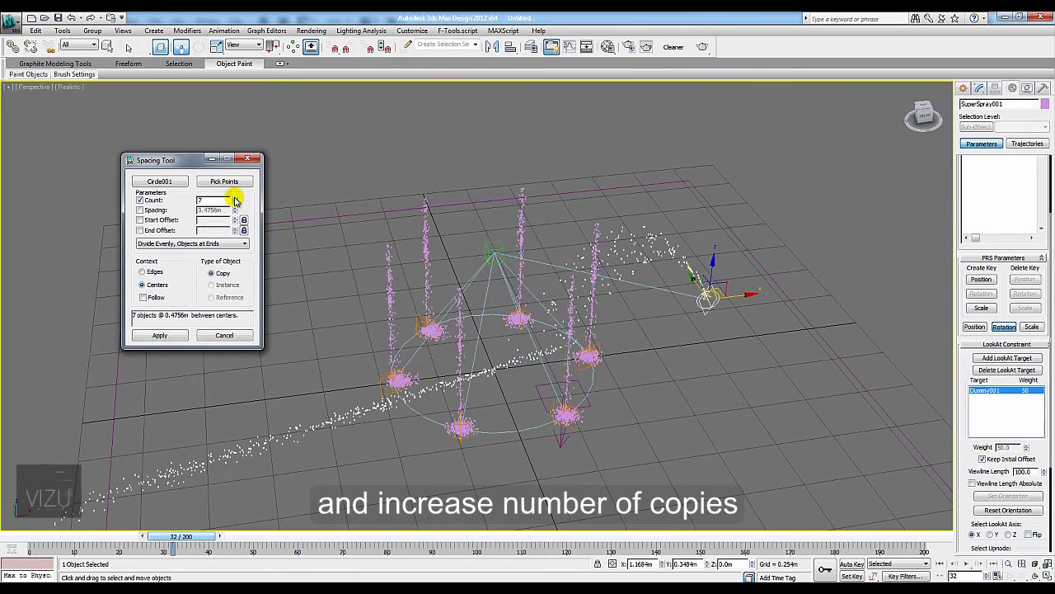
{"action": "left_click", "coordinate": [235, 198]}
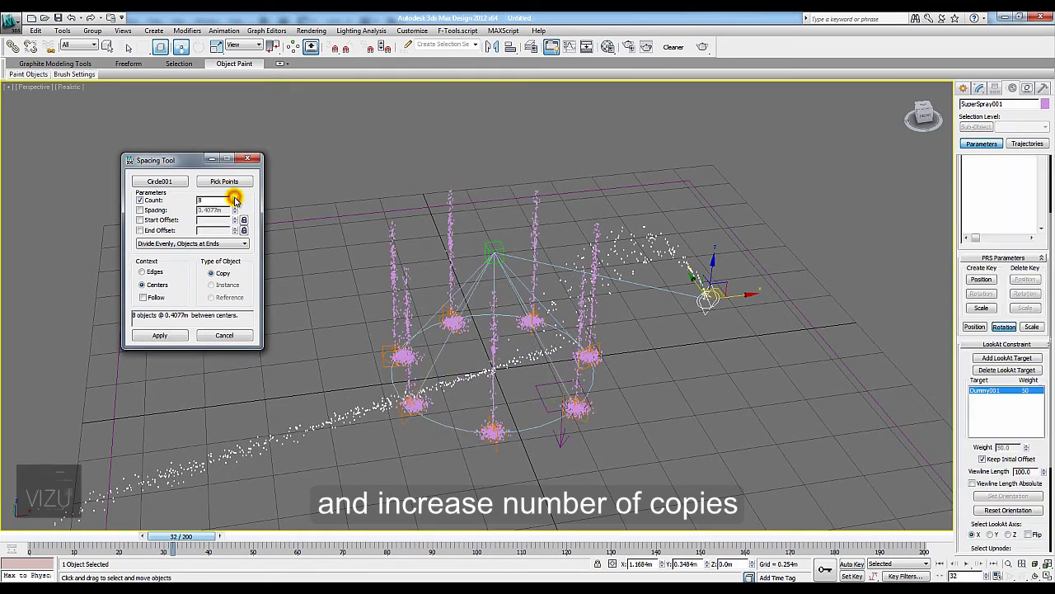
{"action": "left_click", "coordinate": [151, 300]}
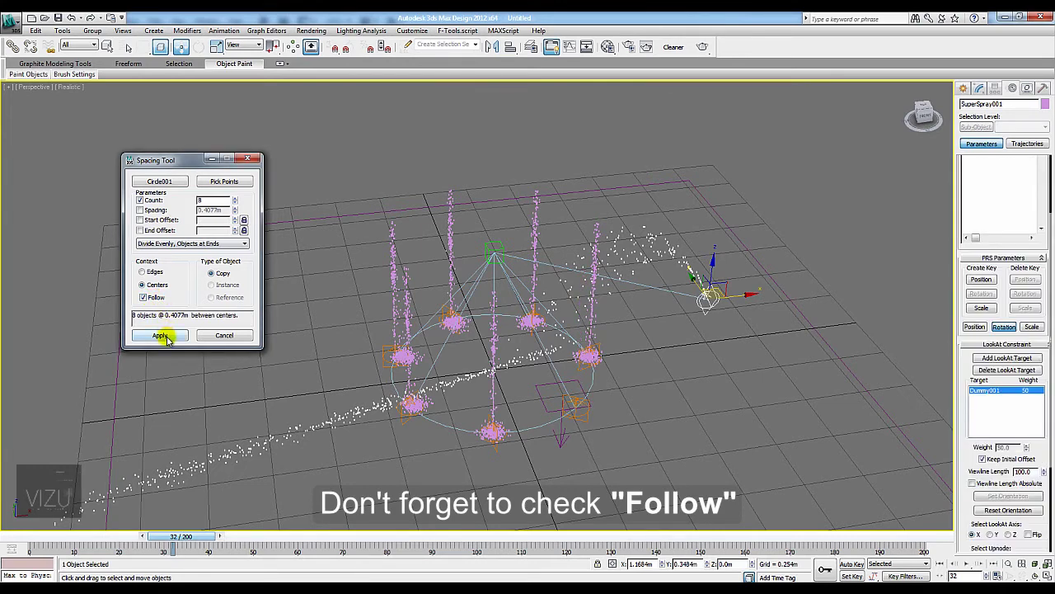
{"action": "left_click", "coordinate": [164, 337]}
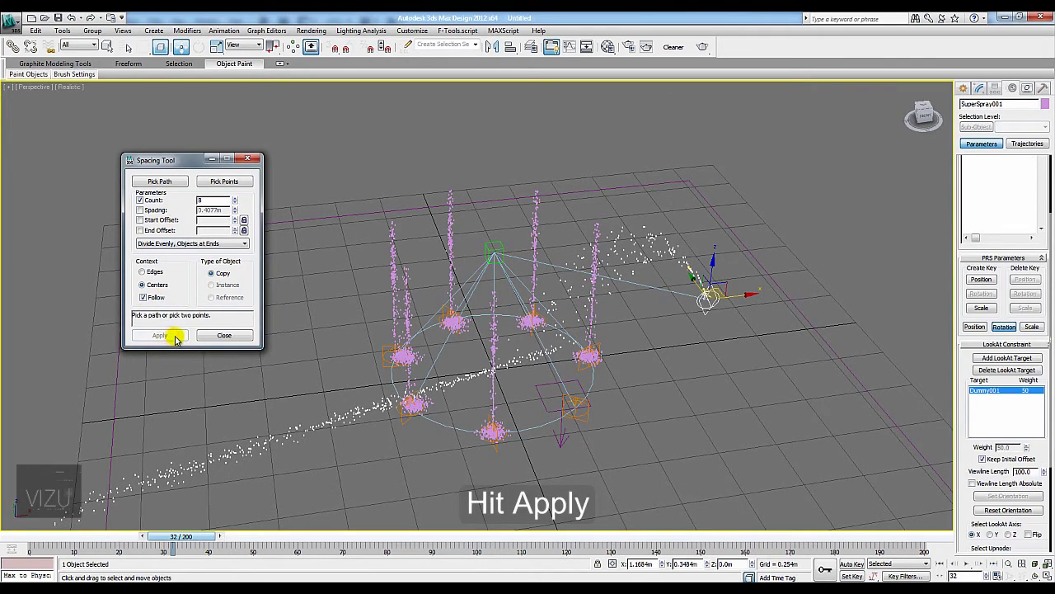
{"action": "left_click", "coordinate": [237, 339]}
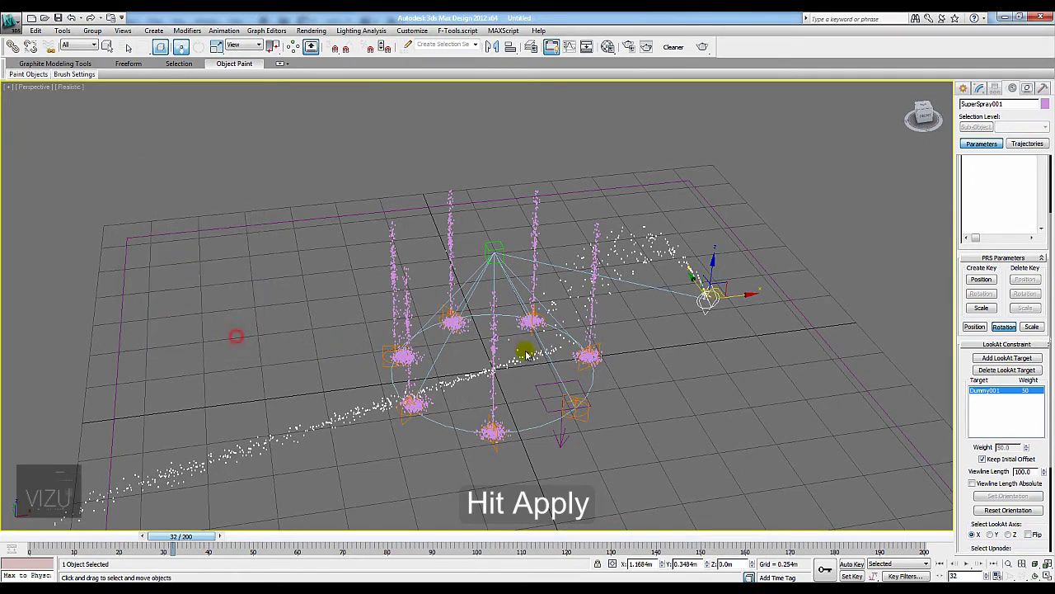
{"action": "left_click", "coordinate": [582, 402]}
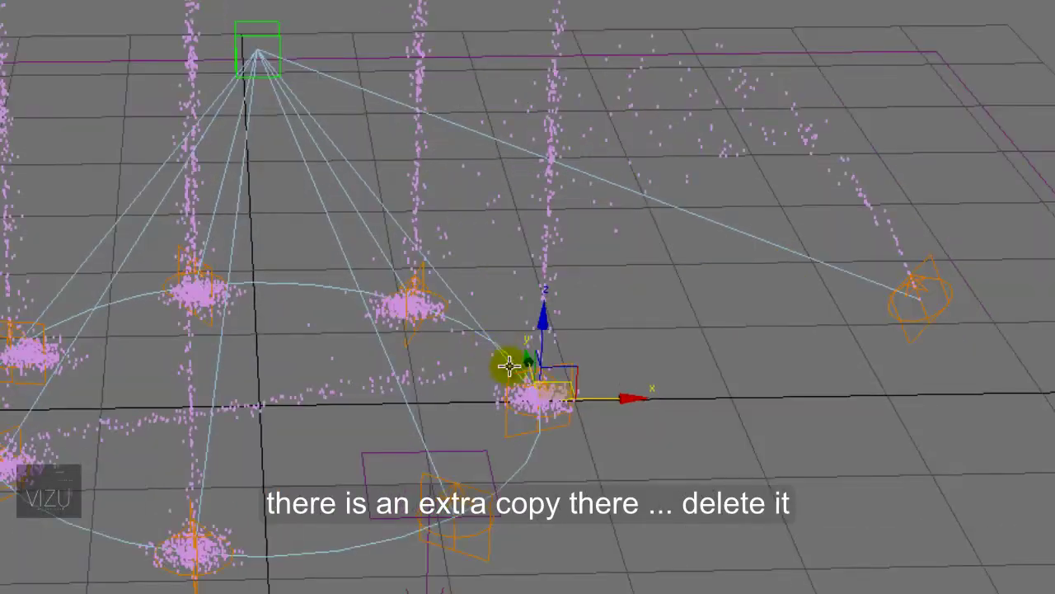
Delete the extra spray copy overlapping the original
{"action": "left_click", "coordinate": [544, 359]}
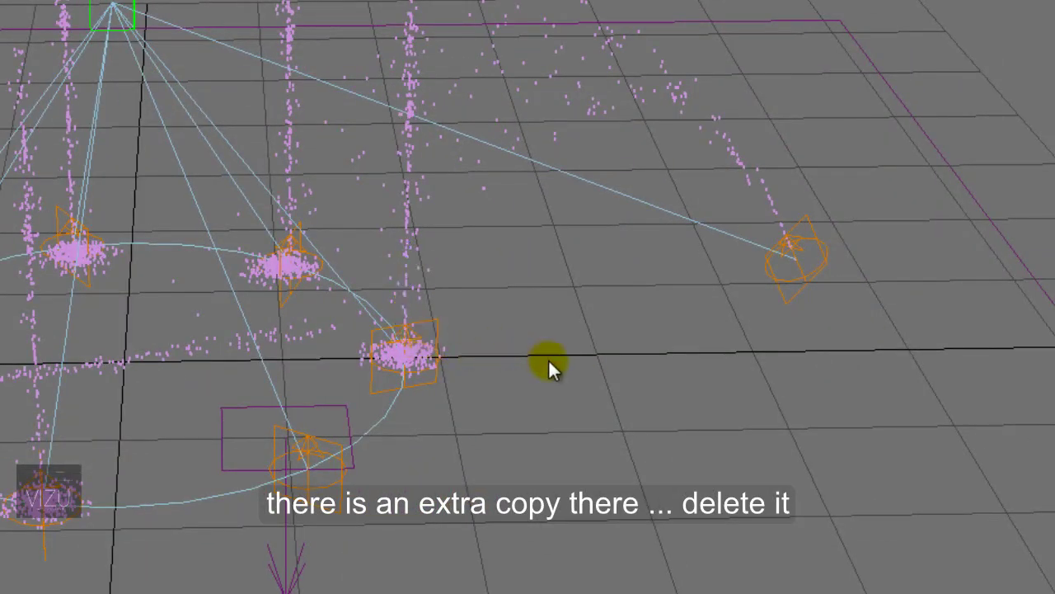
{"action": "left_click", "coordinate": [416, 351]}
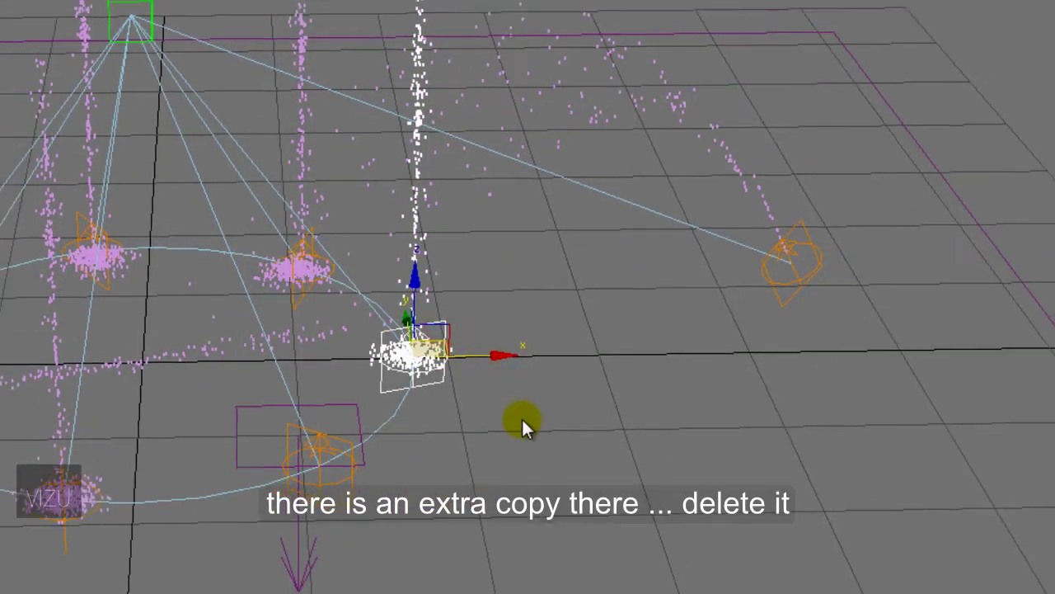
{"action": "key", "text": "Delete"}
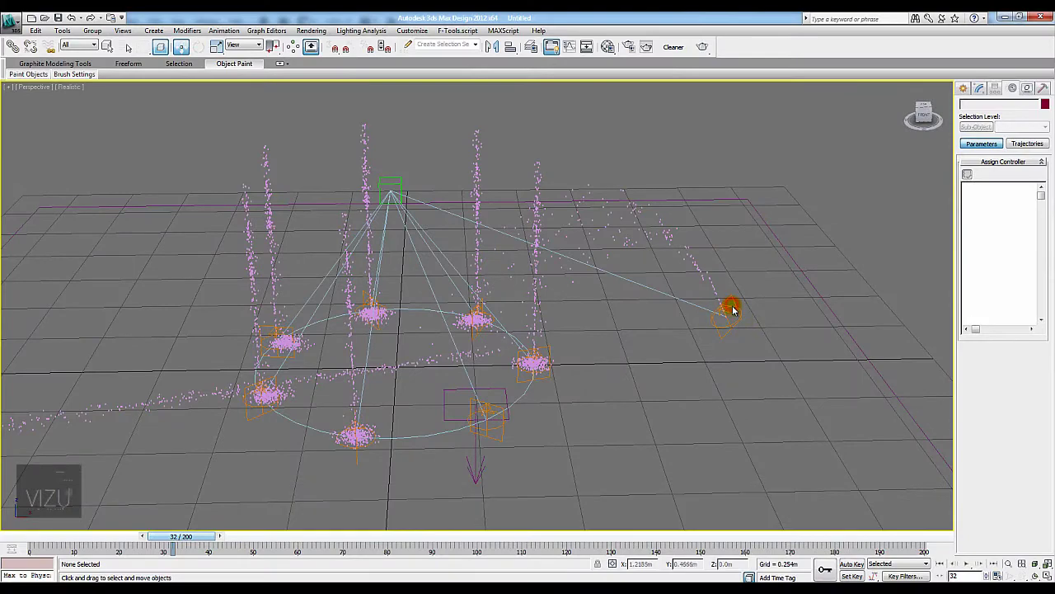
Remove Dummy001 from the outside SuperSpray001's LookAt targets so it points straight up
{"action": "left_click", "coordinate": [724, 306]}
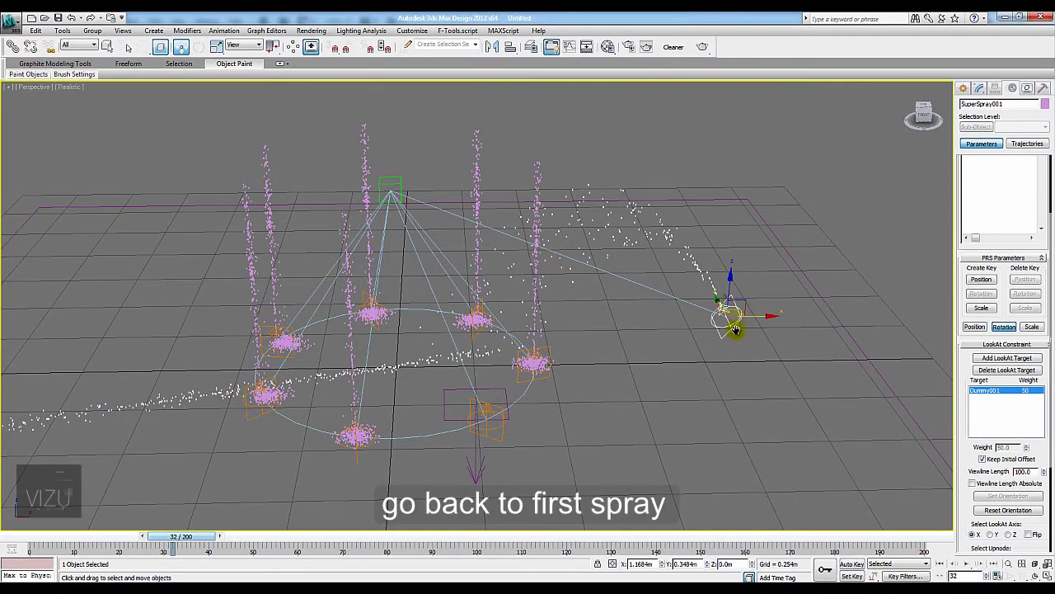
{"action": "middle_click_drag", "start_coordinate": [724, 307], "coordinate": [666, 348]}
{"action": "scroll", "coordinate": [656, 349], "scroll_direction": "down", "scroll_amount": 2}
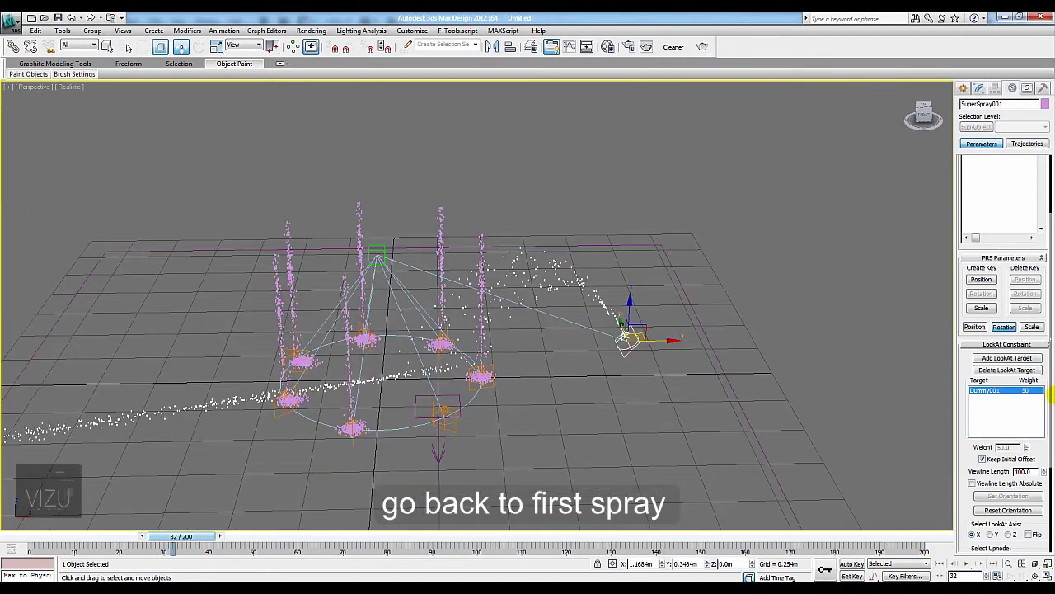
{"action": "scroll", "coordinate": [1008, 305], "scroll_direction": "up", "scroll_amount": 3}
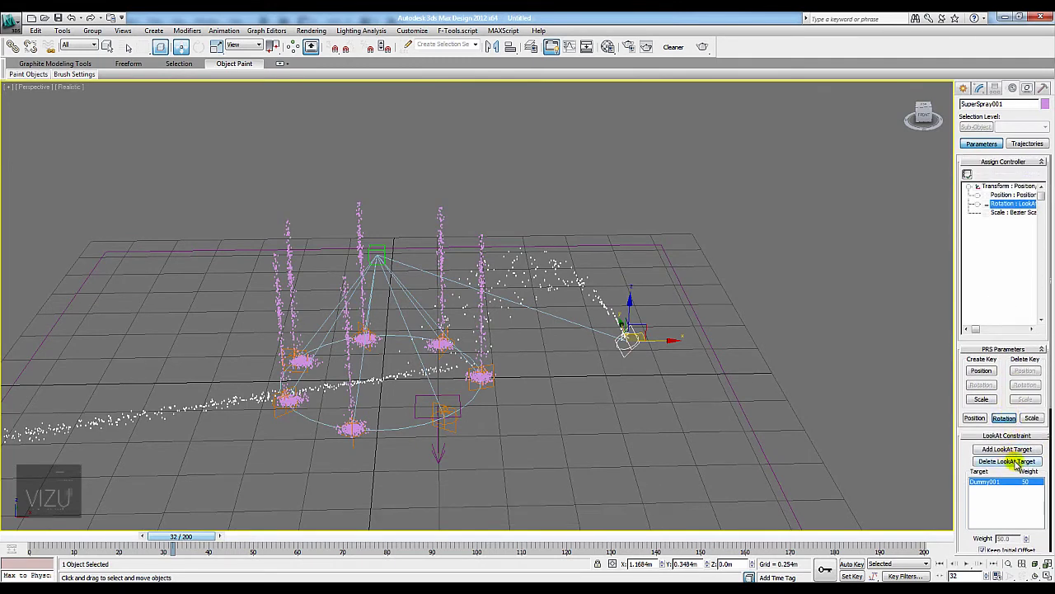
{"action": "left_click", "coordinate": [1017, 461]}
{"action": "middle_click_drag", "start_coordinate": [583, 344], "coordinate": [600, 332]}
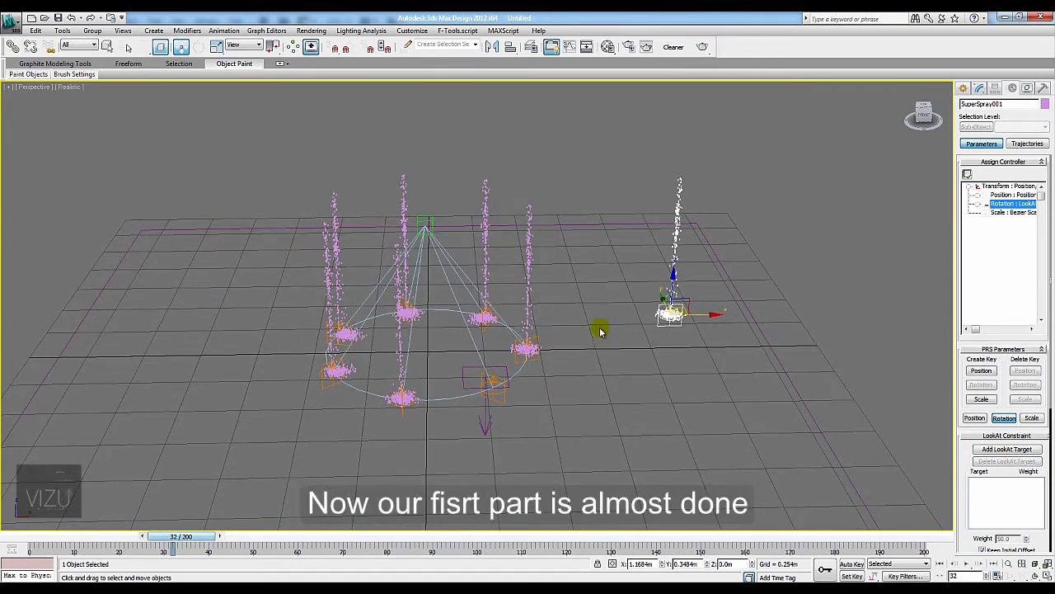
Lower Dummy001 to about -0.25m in Z and scrub the timeline to preview the arcing jets
{"action": "left_click", "coordinate": [427, 224]}
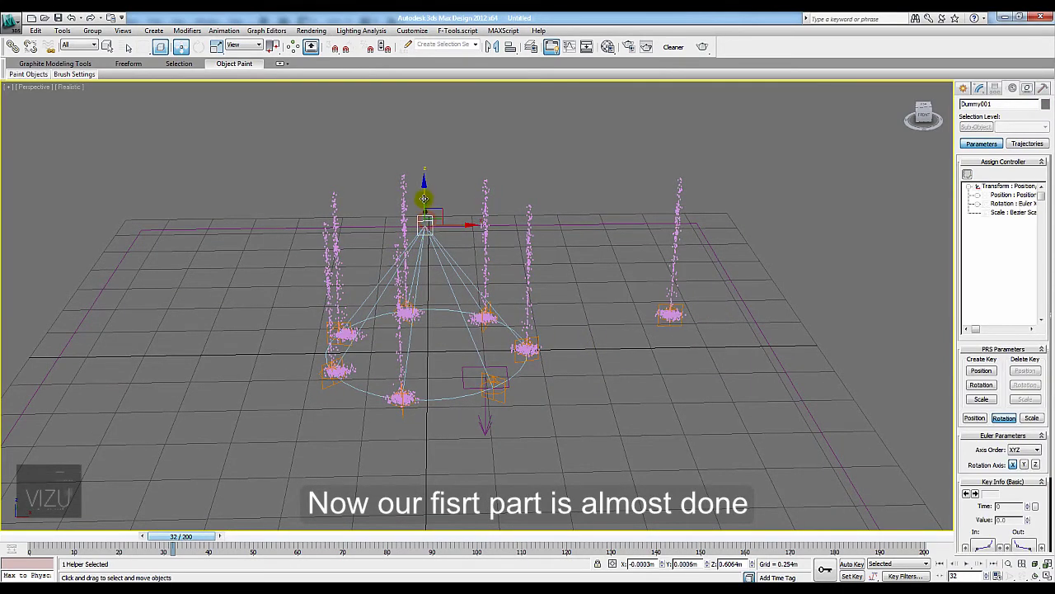
{"action": "mouse_move", "coordinate": [423, 198]}
{"action": "left_mouse_down"}
{"action": "mouse_move", "coordinate": [425, 300]}
{"action": "mouse_move", "coordinate": [426, 179]}
{"action": "left_mouse_up"}
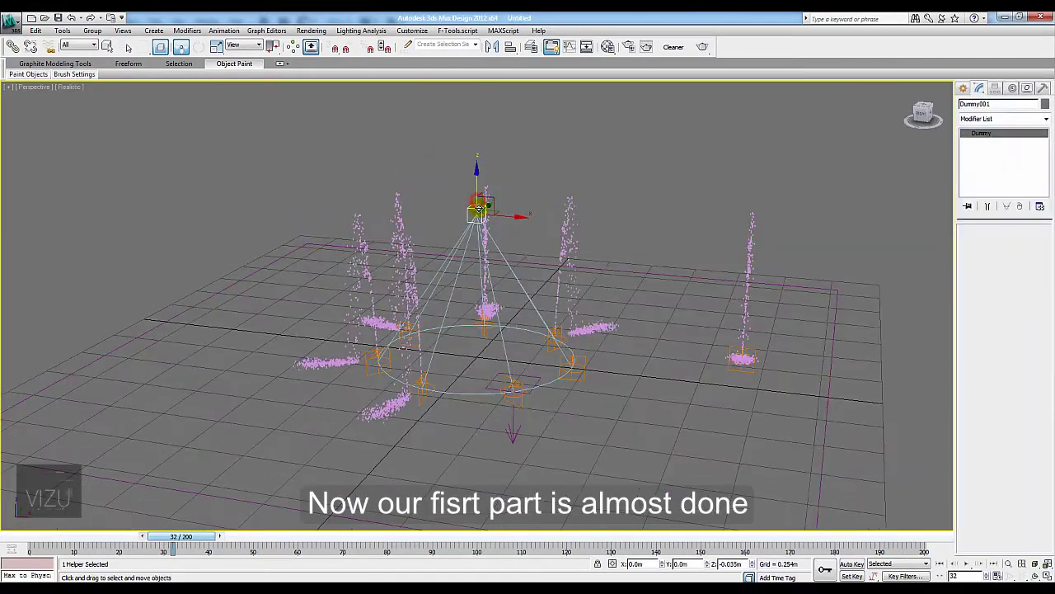
{"action": "mouse_move", "coordinate": [476, 207]}
{"action": "left_mouse_down"}
{"action": "mouse_move", "coordinate": [483, 179]}
{"action": "mouse_move", "coordinate": [475, 215]}
{"action": "left_mouse_up"}
{"action": "mouse_move", "coordinate": [185, 529]}
{"action": "left_mouse_down"}
{"action": "mouse_move", "coordinate": [377, 538]}
{"action": "mouse_move", "coordinate": [323, 538]}
{"action": "left_mouse_up"}
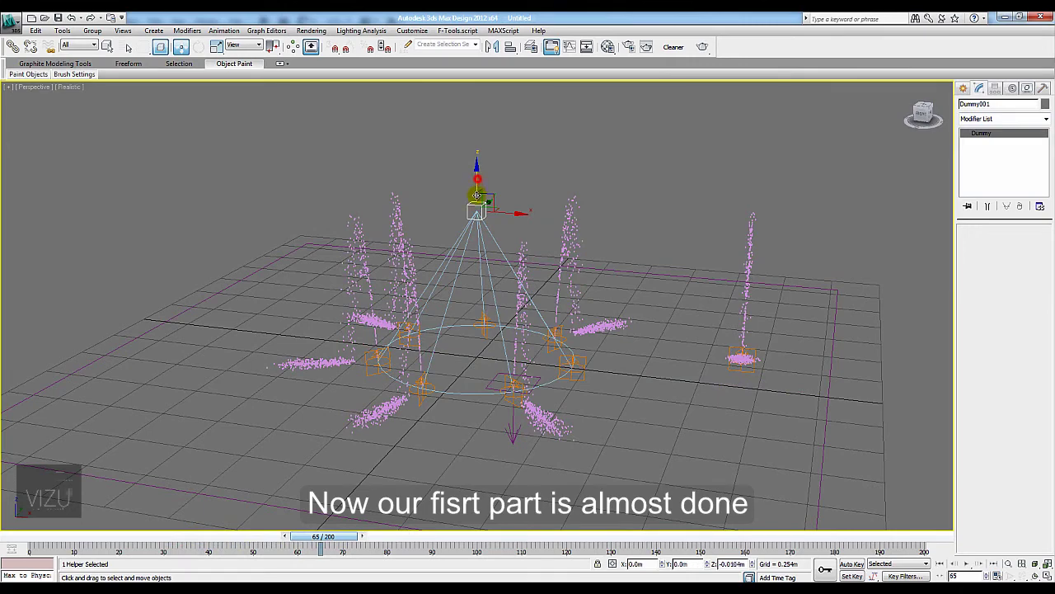
{"action": "mouse_move", "coordinate": [476, 183]}
{"action": "left_mouse_down"}
{"action": "mouse_move", "coordinate": [479, 240]}
{"action": "mouse_move", "coordinate": [478, 219]}
{"action": "left_mouse_up"}
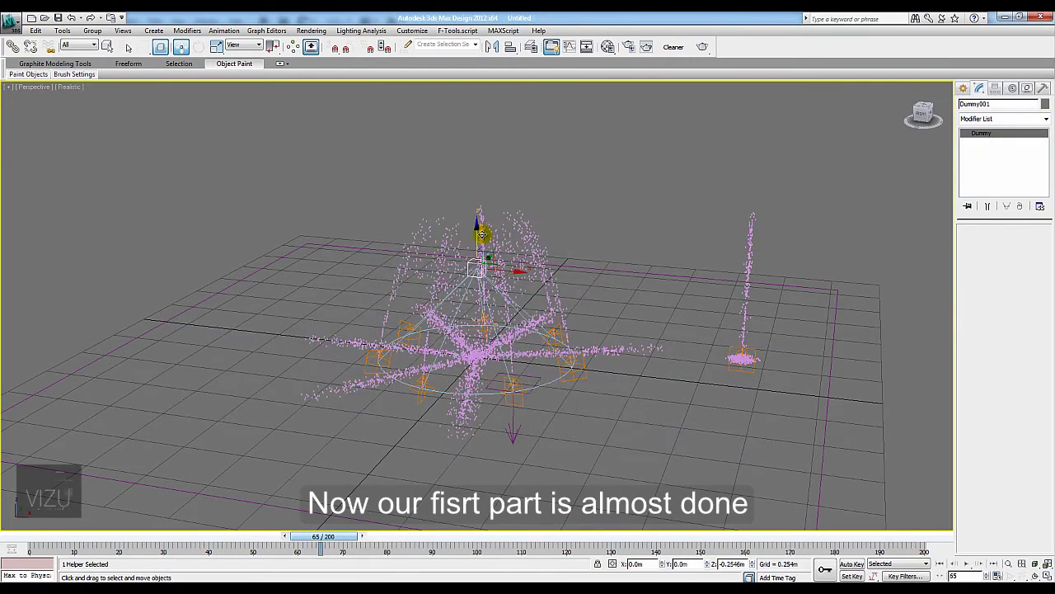
{"action": "mouse_move", "coordinate": [330, 540]}
{"action": "left_mouse_down"}
{"action": "mouse_move", "coordinate": [267, 543]}
{"action": "mouse_move", "coordinate": [337, 538]}
{"action": "left_mouse_up"}
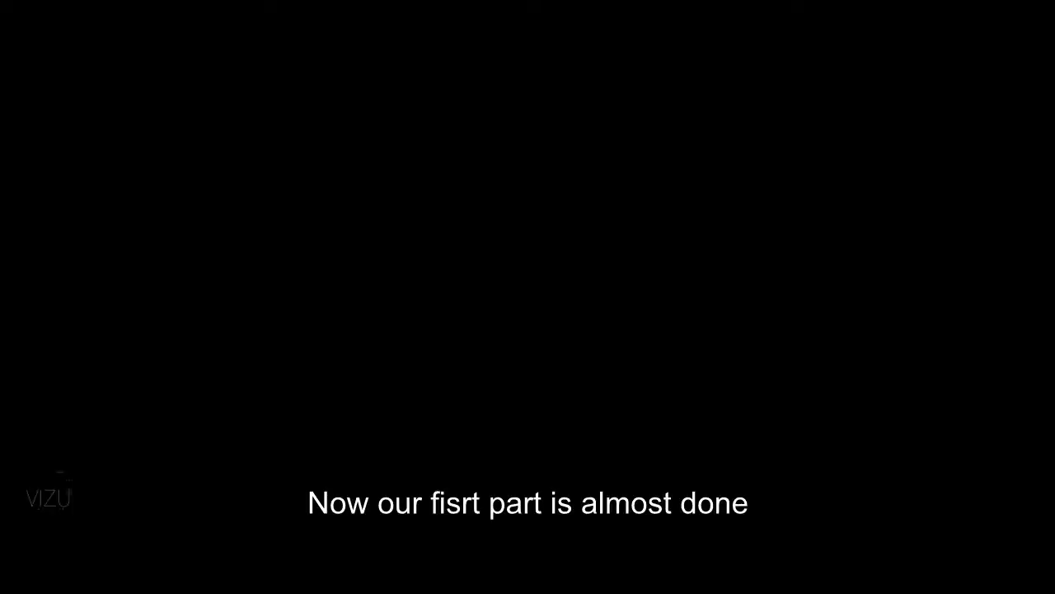